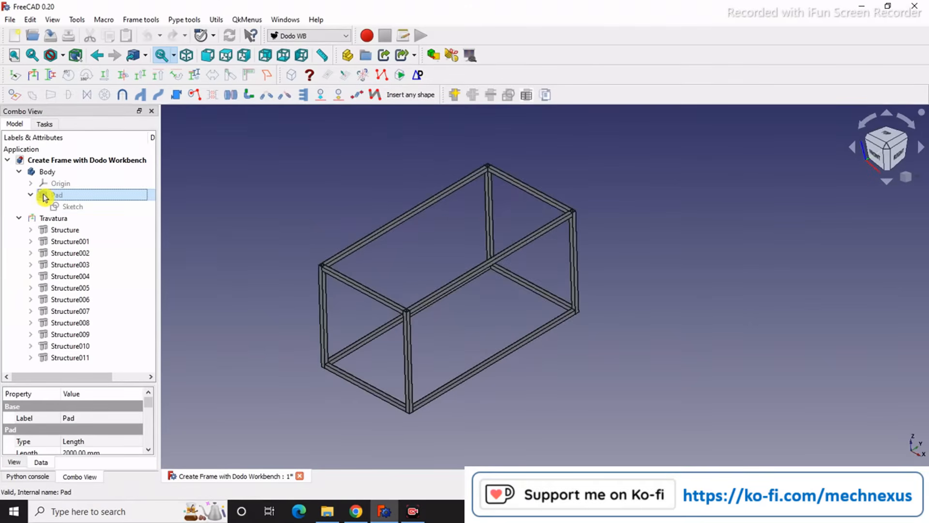
# Toggle the Pad's visibility on and off to examine the solid enclosed by the finished Travatura frame.
pyautogui.press('space')
pyautogui.click(596, 404)
pyautogui.scroll(3, 418, 344)
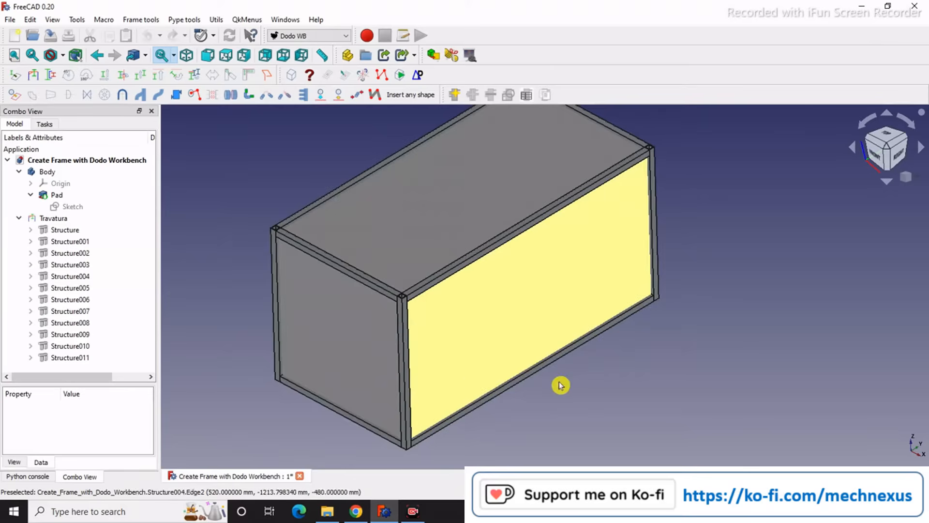
pyautogui.scroll(-3, 581, 384)
pyautogui.scroll(1, 351, 357)
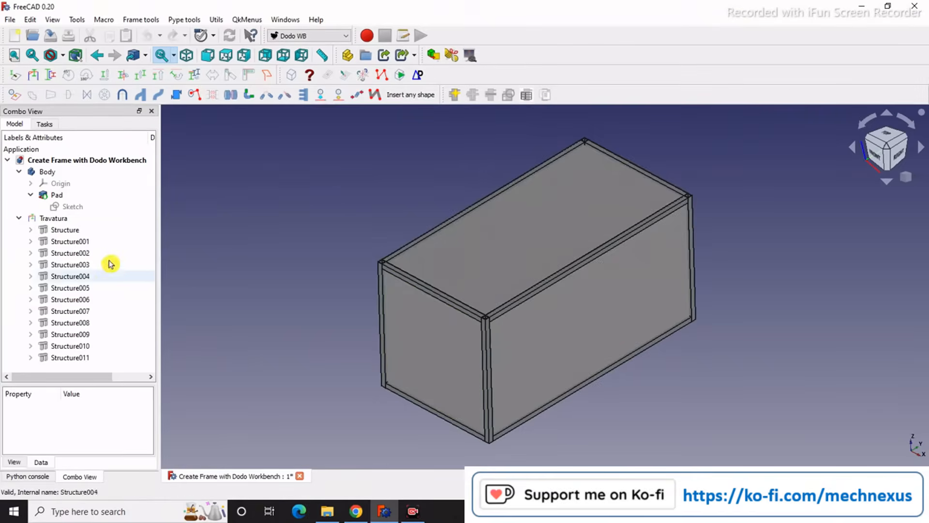
pyautogui.click(58, 195)
pyautogui.press('space')
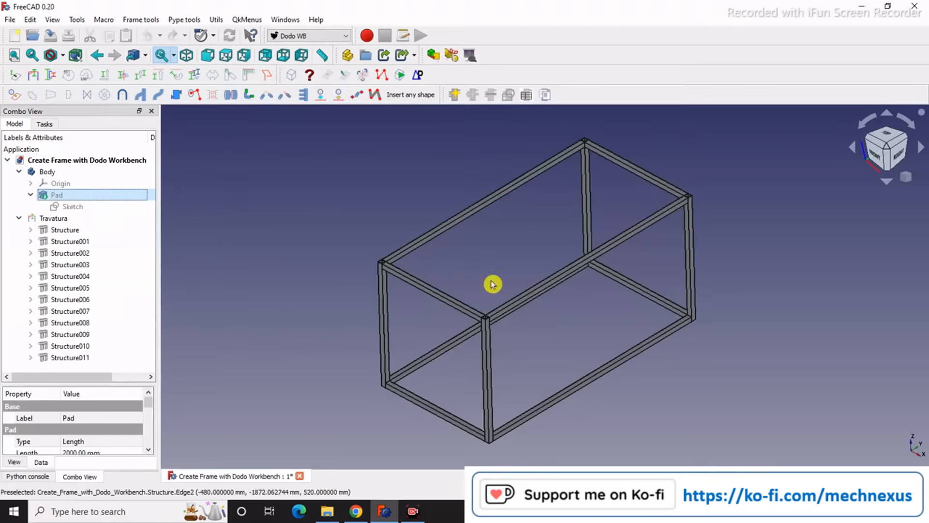
pyautogui.moveTo(556, 330)
pyautogui.mouseDown(button='middle')
pyautogui.moveTo(651, 284)
pyautogui.moveTo(556, 326)
pyautogui.moveTo(513, 286)
pyautogui.moveTo(513, 313)
pyautogui.moveTo(567, 322)
pyautogui.moveTo(600, 310)
pyautogui.moveTo(550, 341)
pyautogui.mouseUp(button='middle')
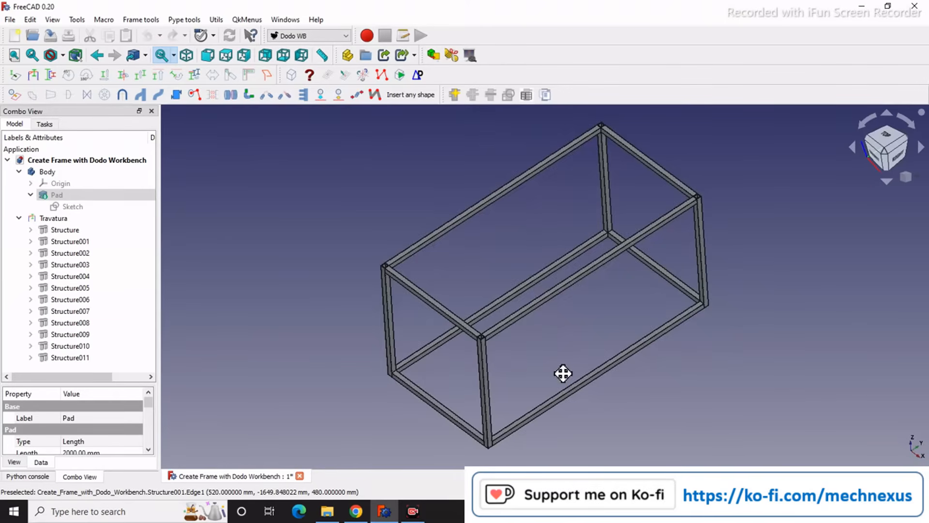
pyautogui.moveTo(563, 373)
pyautogui.mouseDown(button='middle')
pyautogui.moveTo(566, 338)
pyautogui.moveTo(550, 336)
pyautogui.moveTo(569, 353)
pyautogui.moveTo(557, 361)
pyautogui.mouseUp(button='middle')
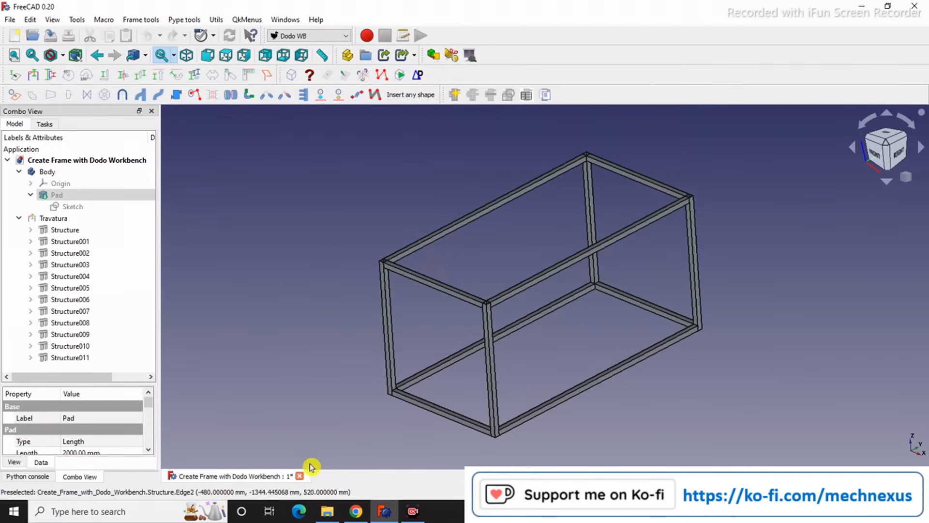
# Save and close the finished frame document and create a new empty document.
pyautogui.click(300, 479)
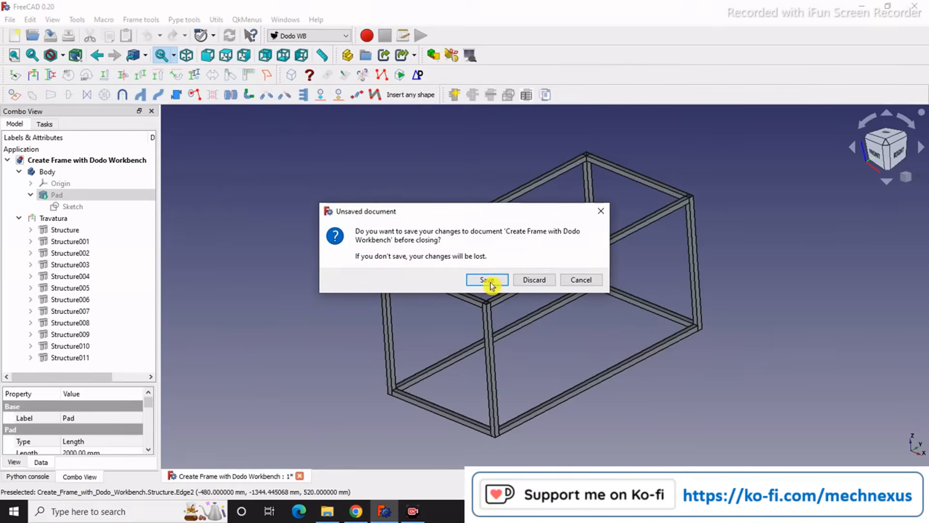
pyautogui.click(489, 283)
pyautogui.click(15, 35)
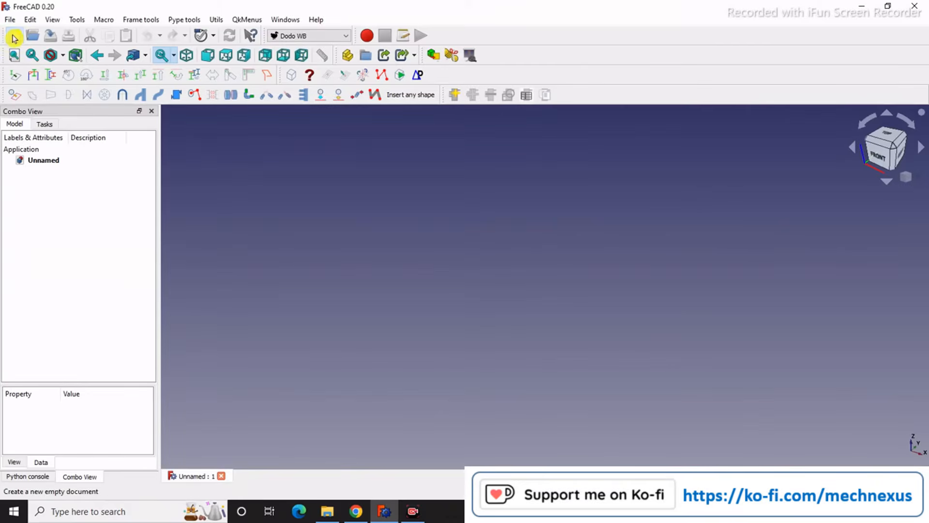
# Switch to the Part Design workbench and create a new body in the empty document.
pyautogui.click(296, 37)
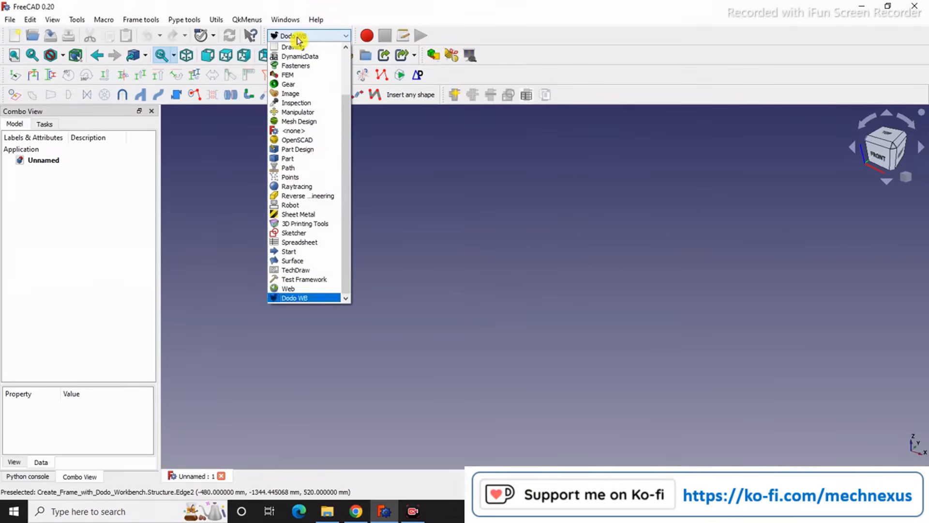
pyautogui.click(305, 151)
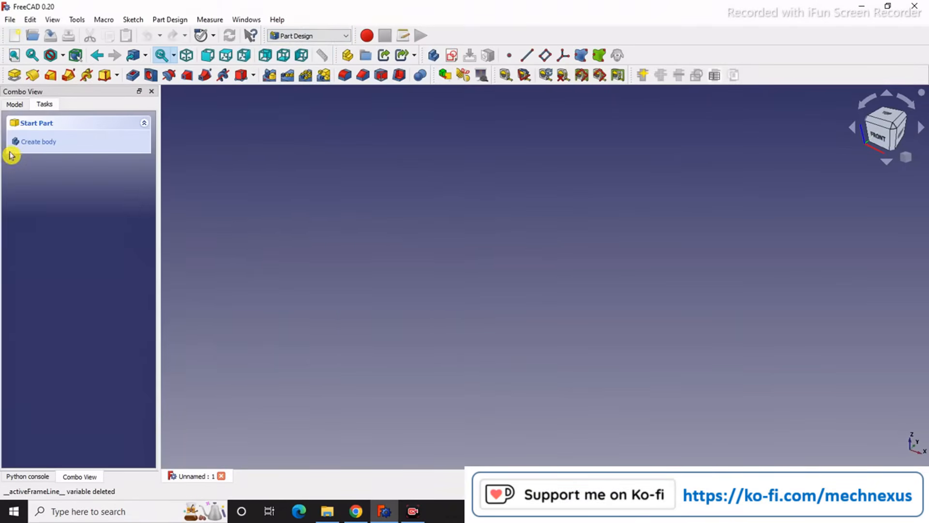
pyautogui.click(16, 104)
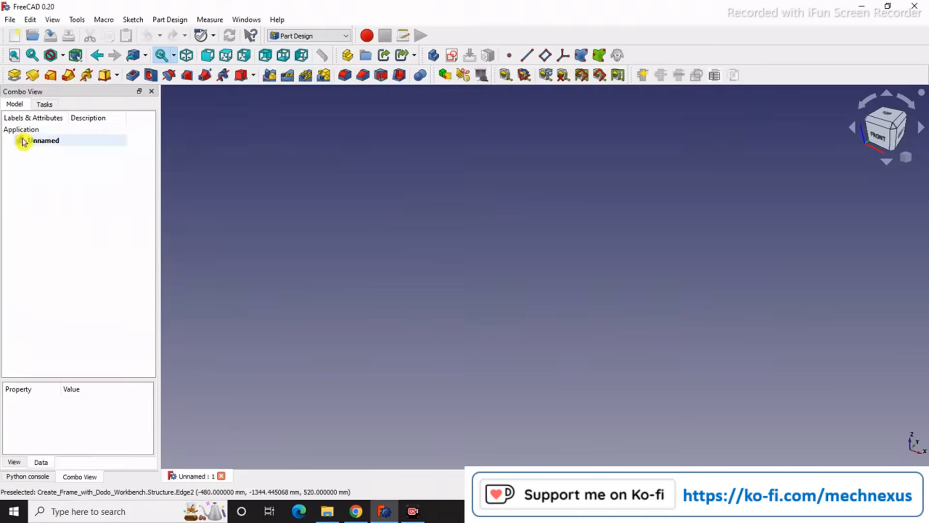
pyautogui.click(434, 54)
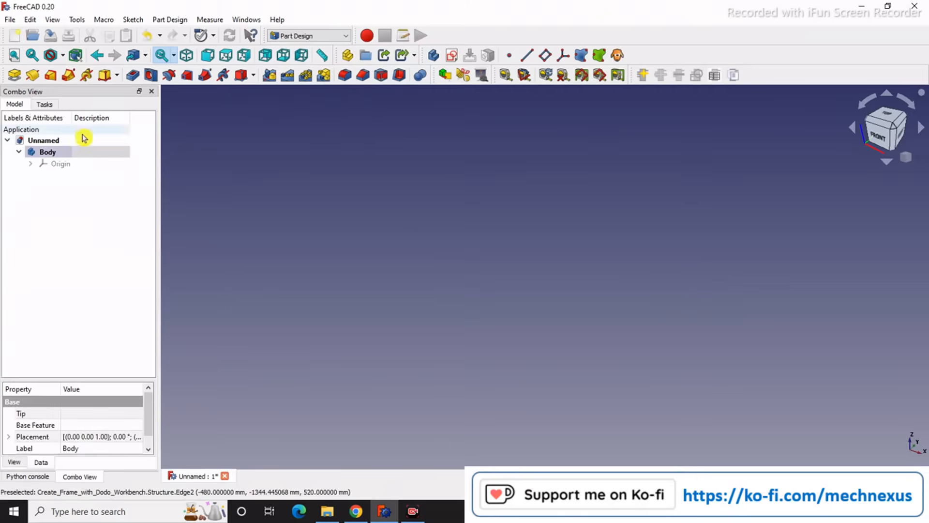
# Start a new sketch in the body on the XZ plane.
pyautogui.click(49, 104)
pyautogui.click(44, 142)
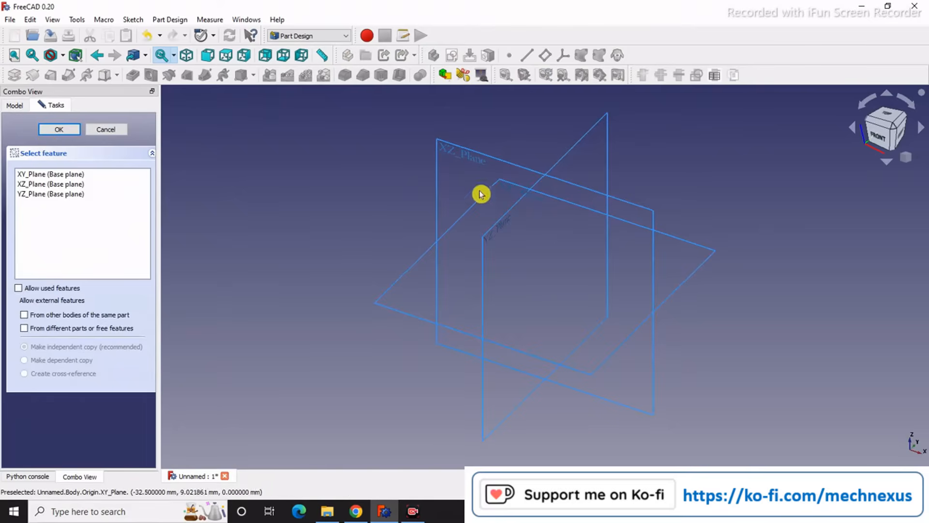
pyautogui.click(468, 151)
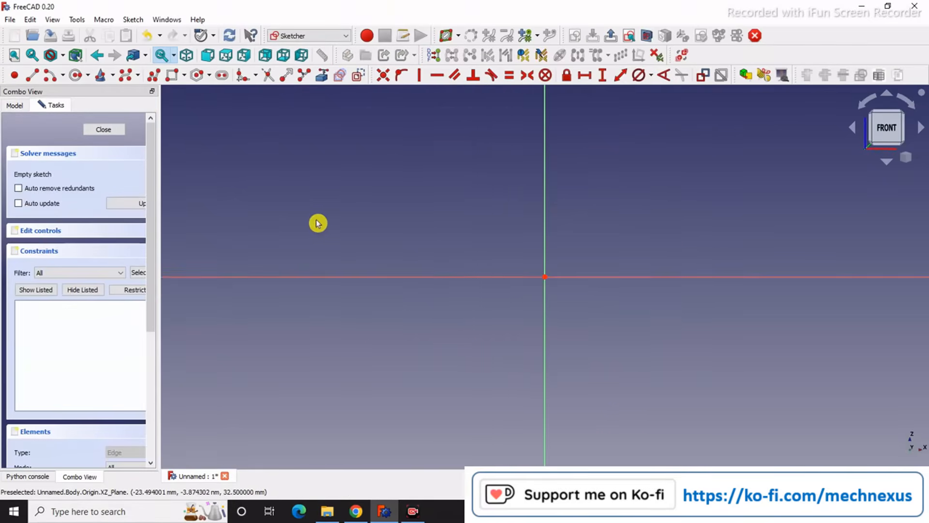
# Draw a rectangle enclosing the sketch origin.
pyautogui.click(171, 74)
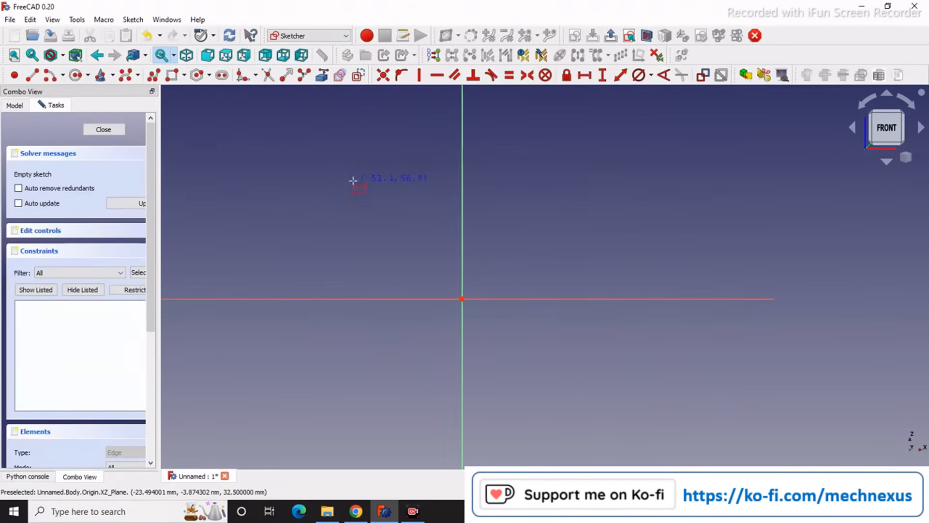
pyautogui.click(301, 164)
pyautogui.click(637, 422)
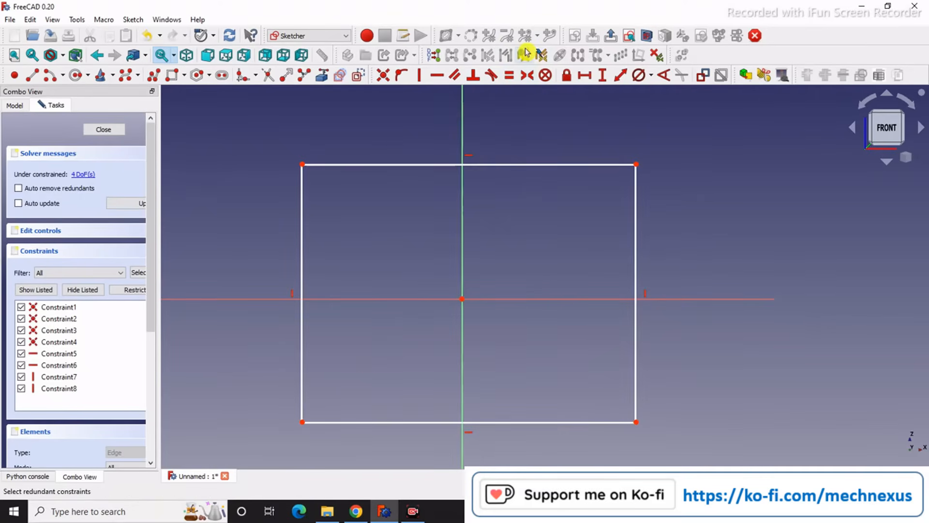
# Make the rectangle's opposite corners symmetric about the origin and stretch it to about 255 mm wide and 184 mm high.
pyautogui.click(527, 75)
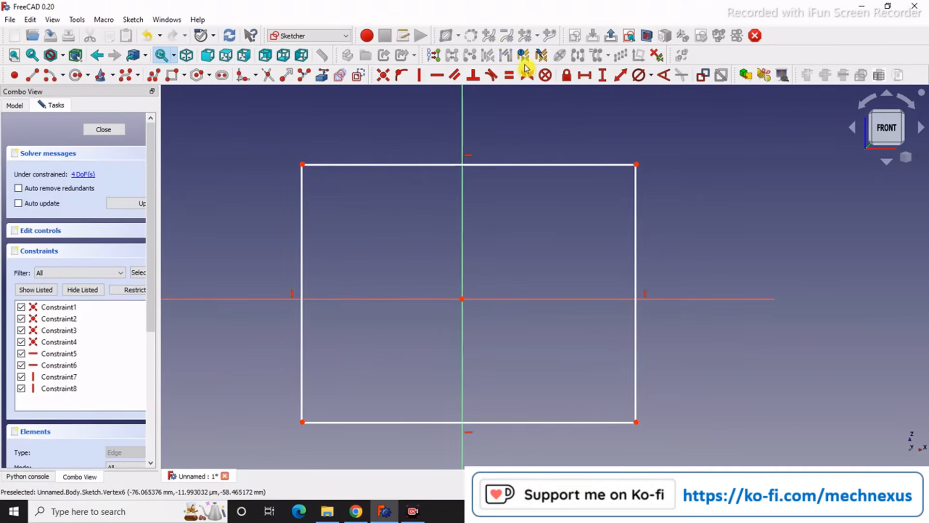
pyautogui.click(301, 422)
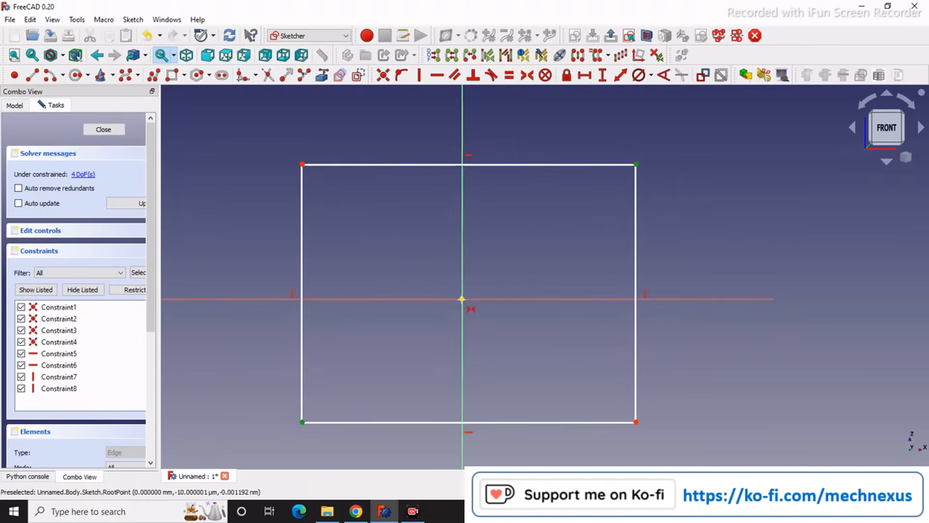
pyautogui.click(463, 300)
pyautogui.scroll(-3, 508, 259)
pyautogui.rightClick(598, 321)
pyautogui.scroll(2, 519, 355)
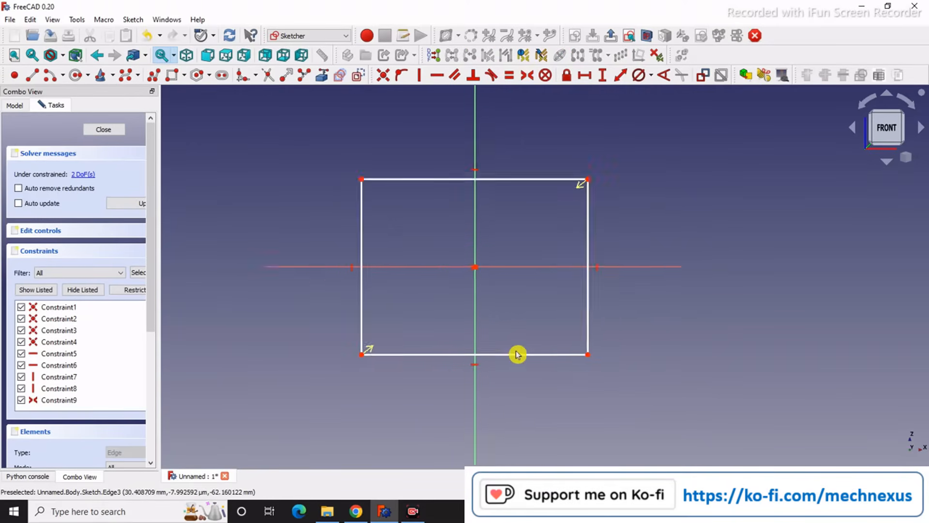
pyautogui.moveTo(605, 359); pyautogui.dragTo(686, 407)
pyautogui.scroll(-3, 768, 356)
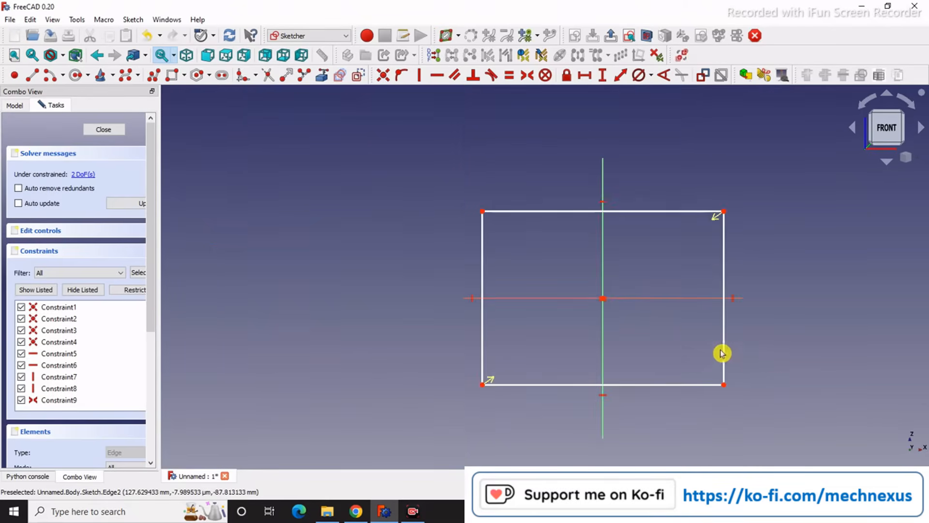
# Add a horizontal dimension of 1000 mm to the rectangle's lower edge.
pyautogui.scroll(2, 665, 331)
pyautogui.click(504, 412)
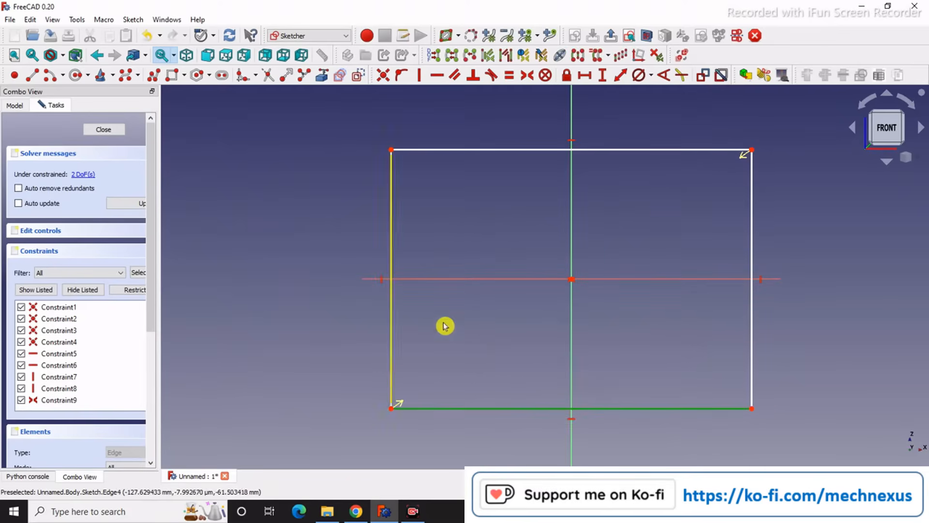
pyautogui.click(585, 75)
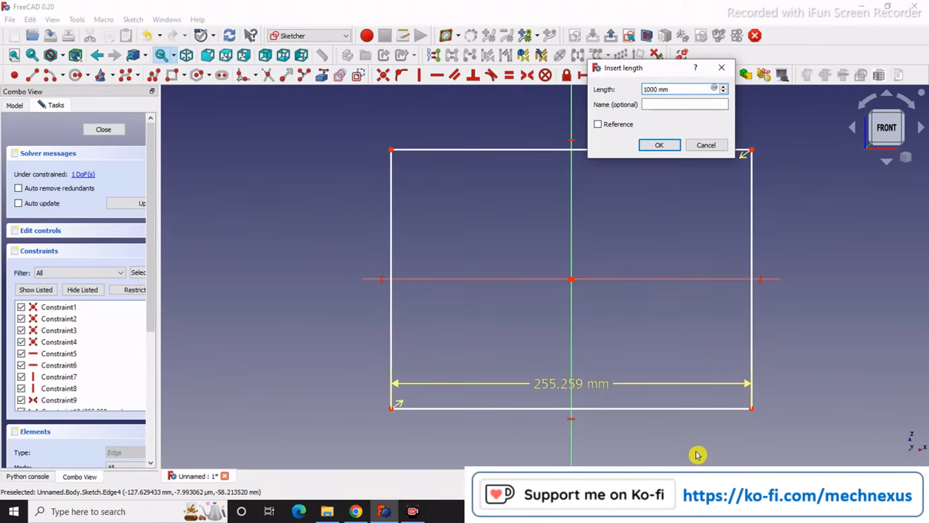
pyautogui.write('1000')
pyautogui.press('Return')
# Add a vertical dimension of 1000 mm to the rectangle's left edge.
pyautogui.scroll(-2, 644, 401)
pyautogui.click(223, 309)
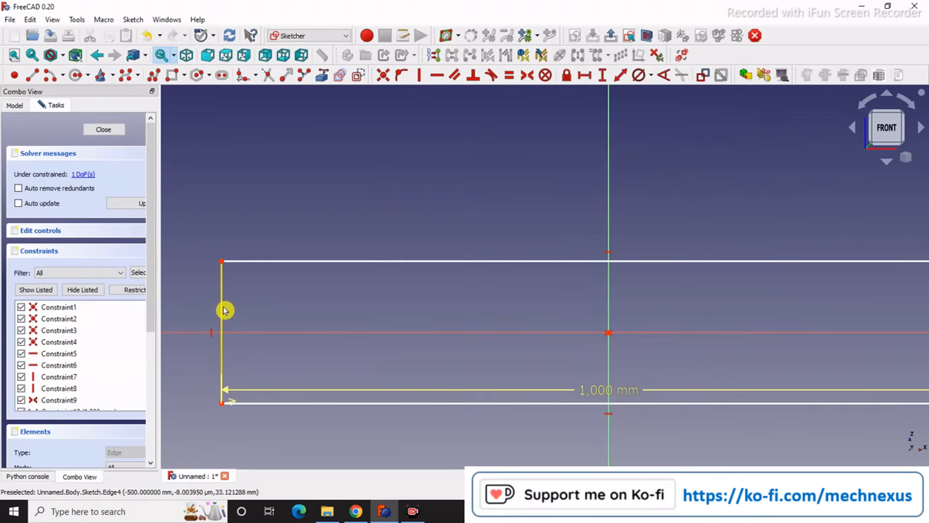
pyautogui.click(602, 75)
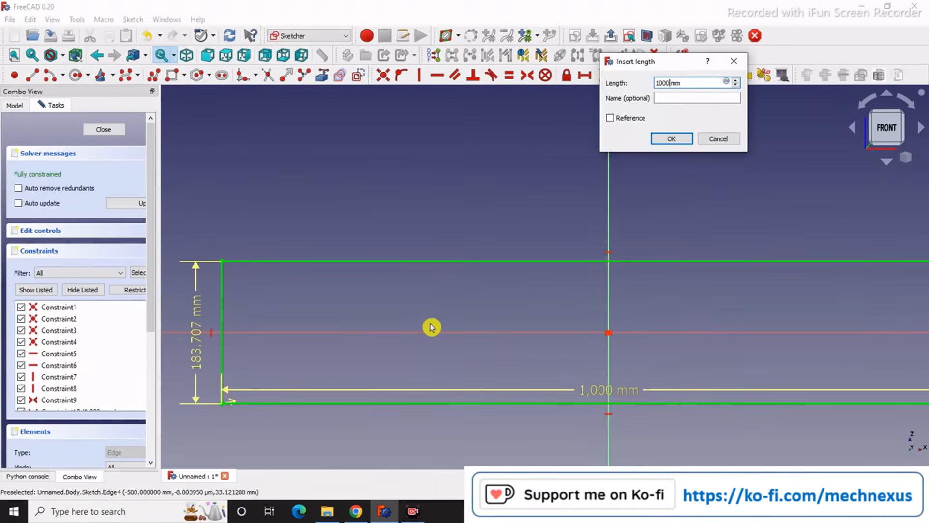
pyautogui.write('1000')
pyautogui.press('Return')
# Move the height and width dimensions clear outside the square's edges and close the sketch.
pyautogui.scroll(-3, 513, 284)
pyautogui.rightClick(494, 331)
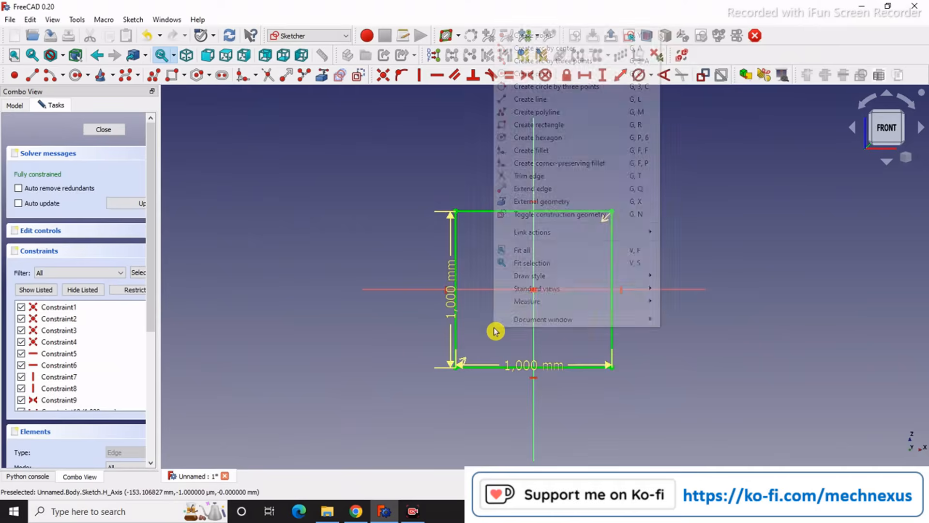
pyautogui.click(424, 352)
pyautogui.scroll(2, 424, 352)
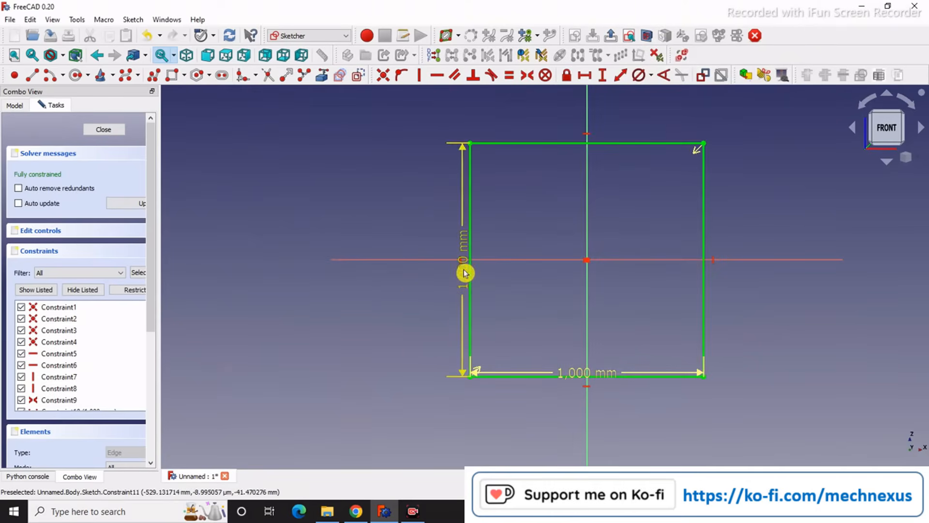
pyautogui.moveTo(465, 274); pyautogui.dragTo(415, 262)
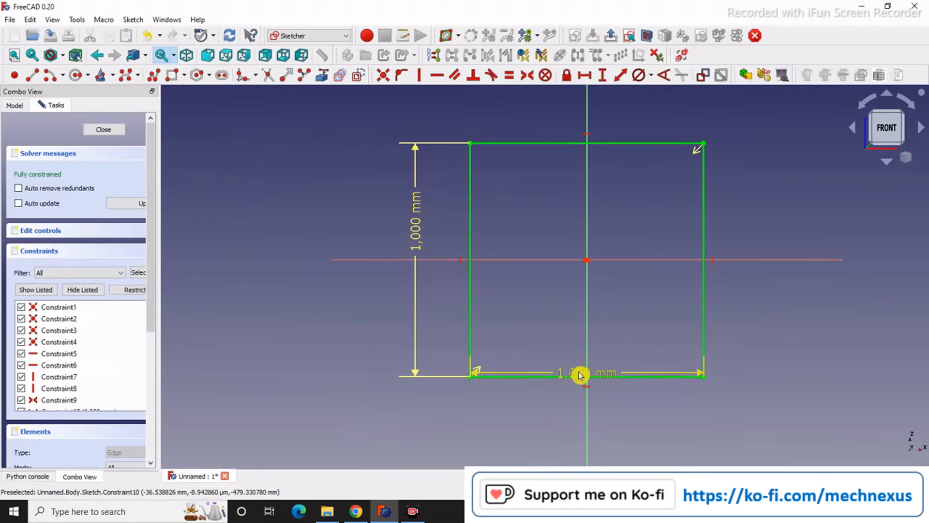
pyautogui.moveTo(579, 374); pyautogui.dragTo(569, 428)
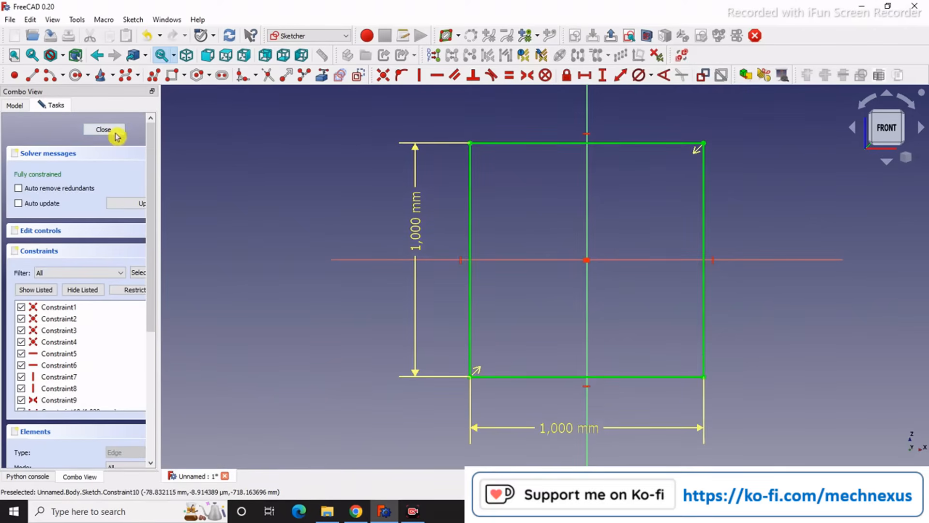
pyautogui.click(112, 129)
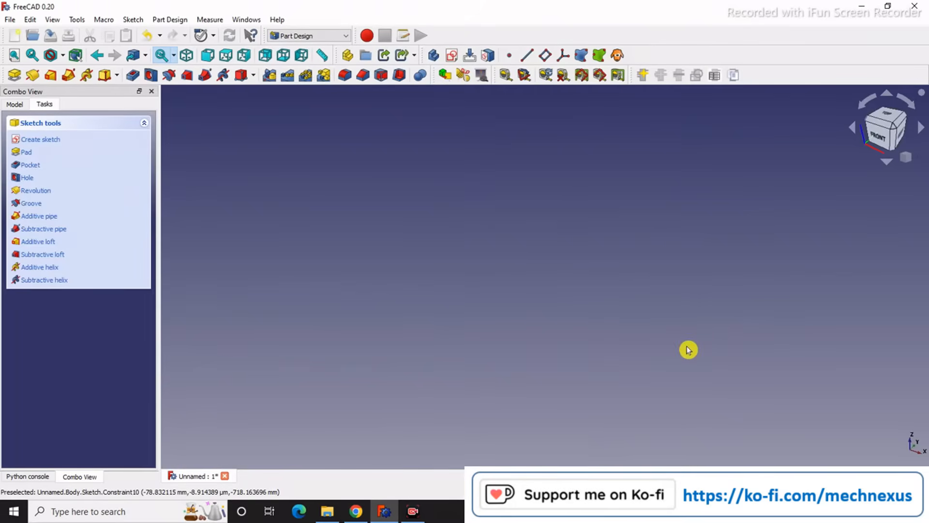
# Pad the square sketch along its normal with a length of 2000 mm.
pyautogui.click(906, 156)
pyautogui.click(887, 205)
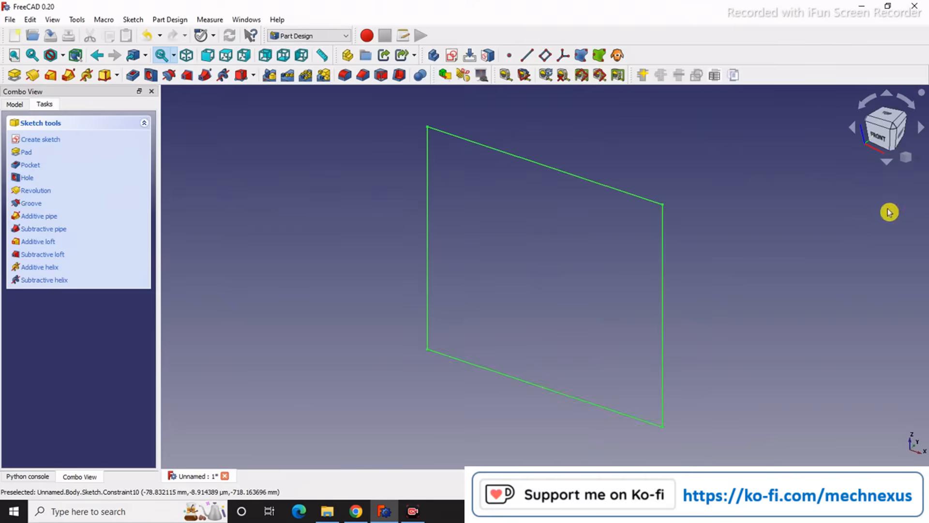
pyautogui.click(15, 104)
pyautogui.click(57, 176)
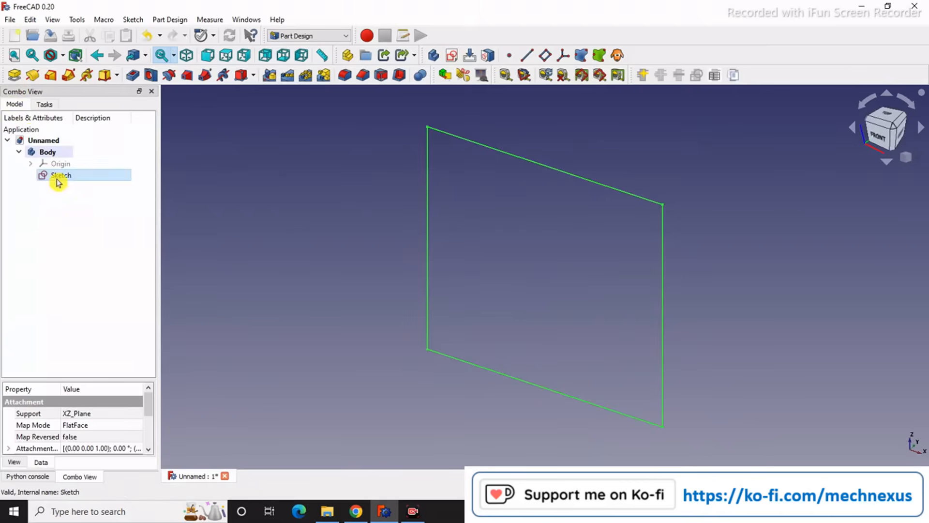
pyautogui.click(55, 176)
pyautogui.click(14, 75)
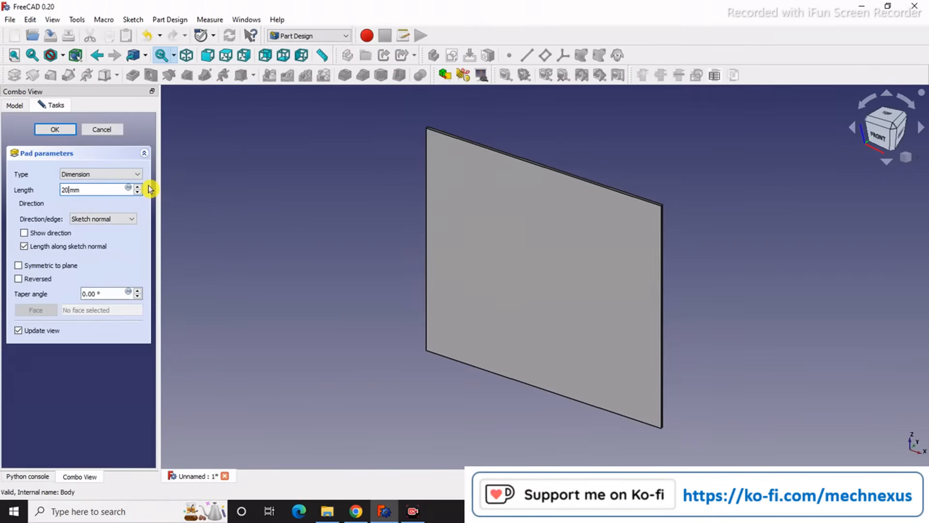
pyautogui.click(56, 130)
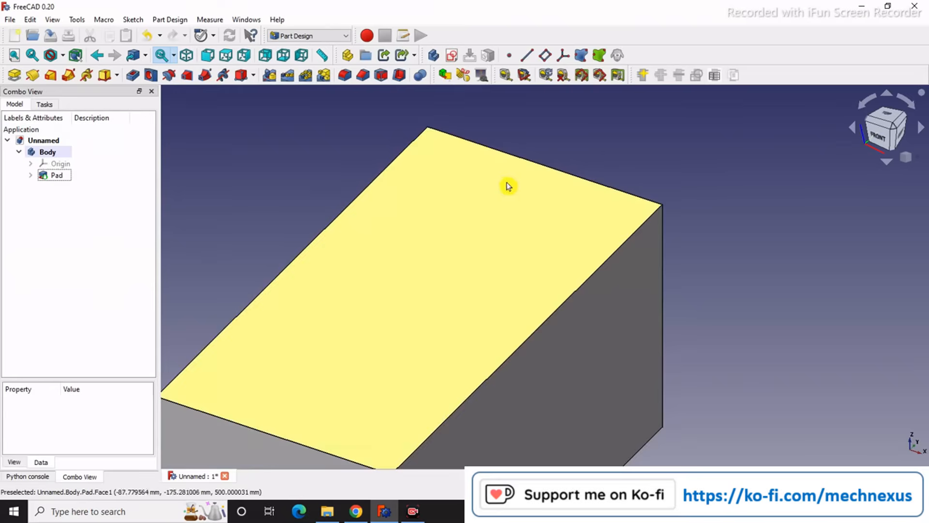
# Bring the whole padded block into view and switch to the Dodo workbench.
pyautogui.scroll(-3, 717, 376)
pyautogui.scroll(2, 680, 353)
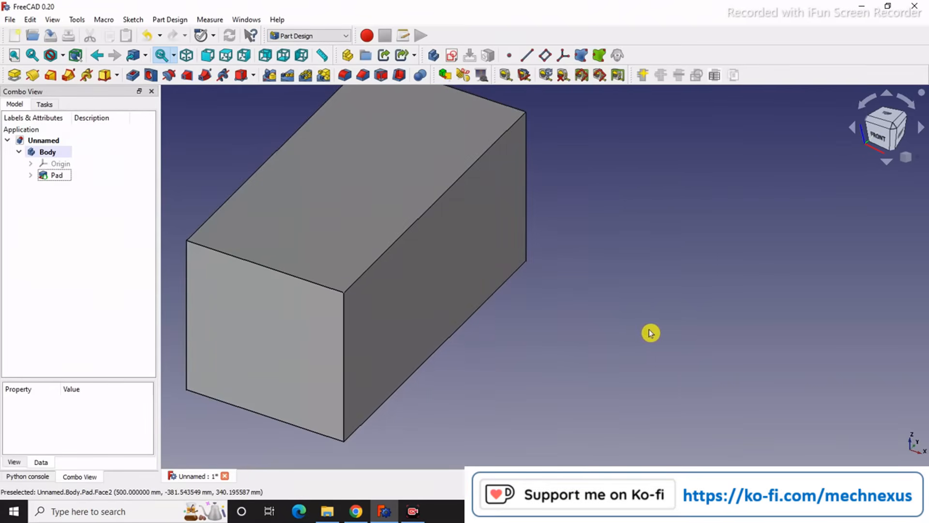
pyautogui.scroll(-2, 650, 333)
pyautogui.scroll(1, 311, 249)
pyautogui.click(290, 33)
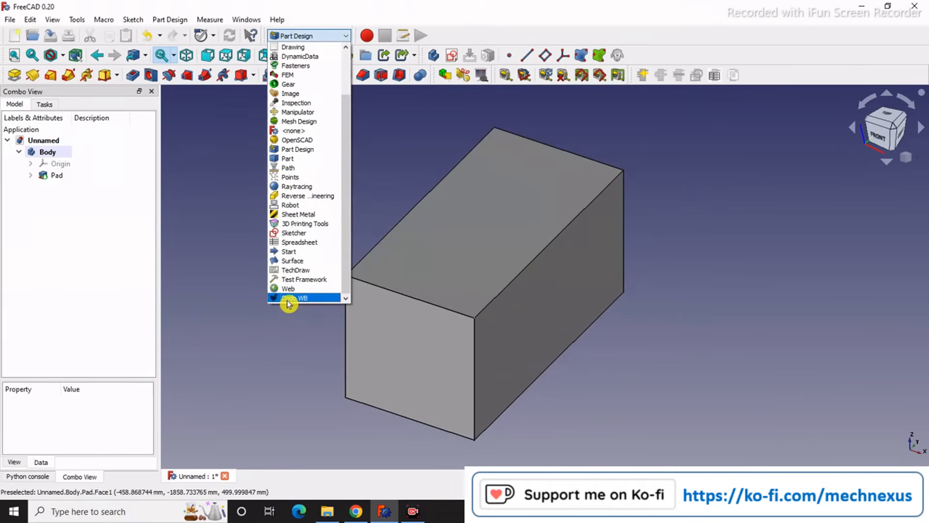
pyautogui.click(289, 299)
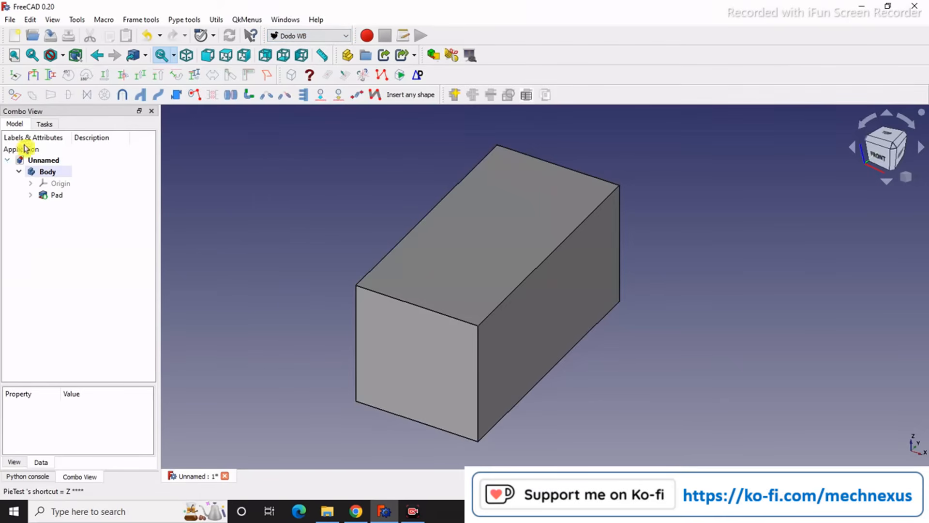
# Create a frame branch with the RH40x40x5 profile, placing beams along all edges of the padded block.
pyautogui.click(34, 77)
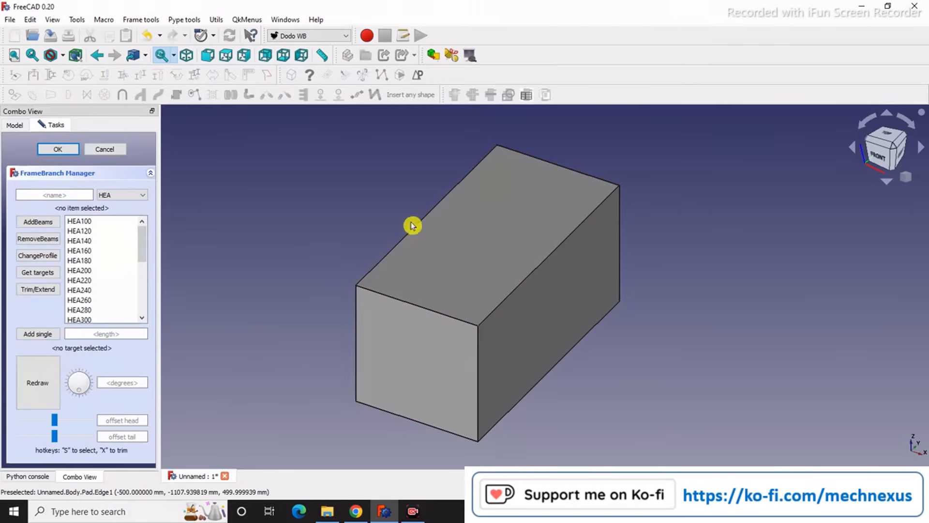
pyautogui.click(121, 195)
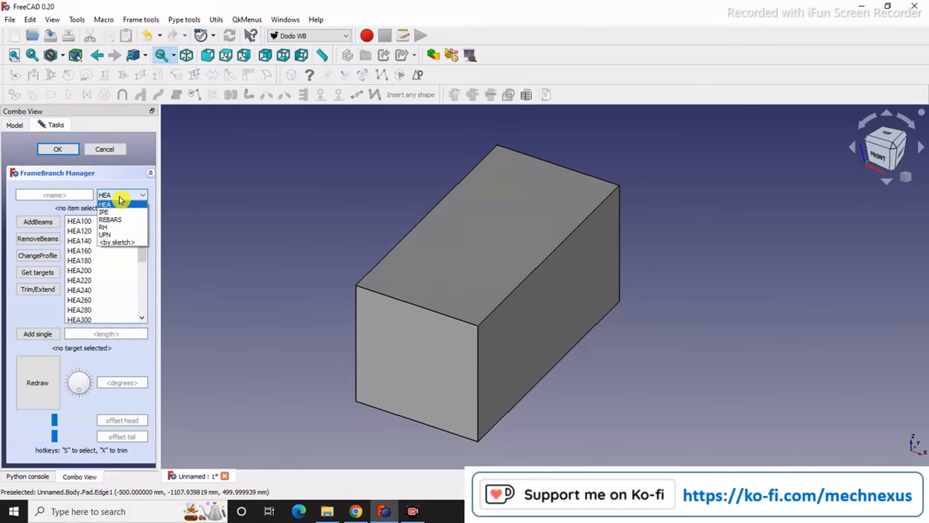
pyautogui.click(111, 228)
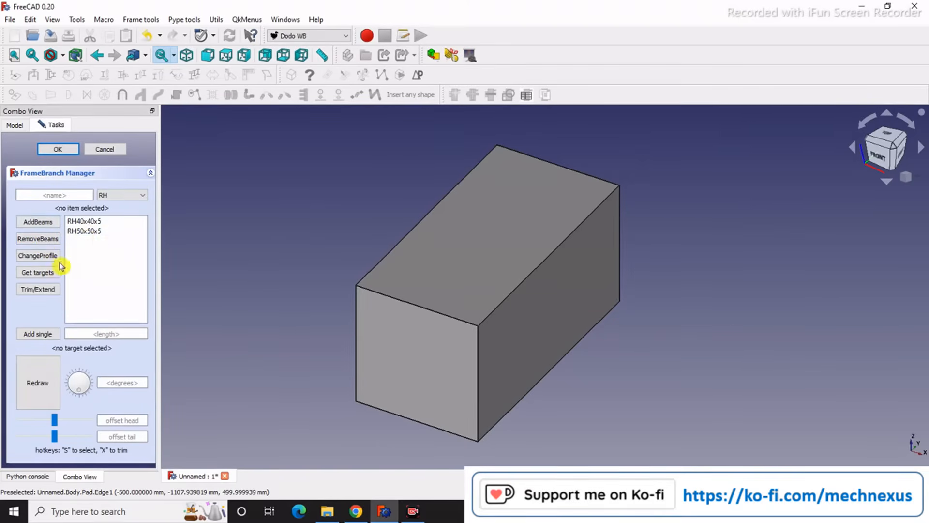
pyautogui.click(84, 222)
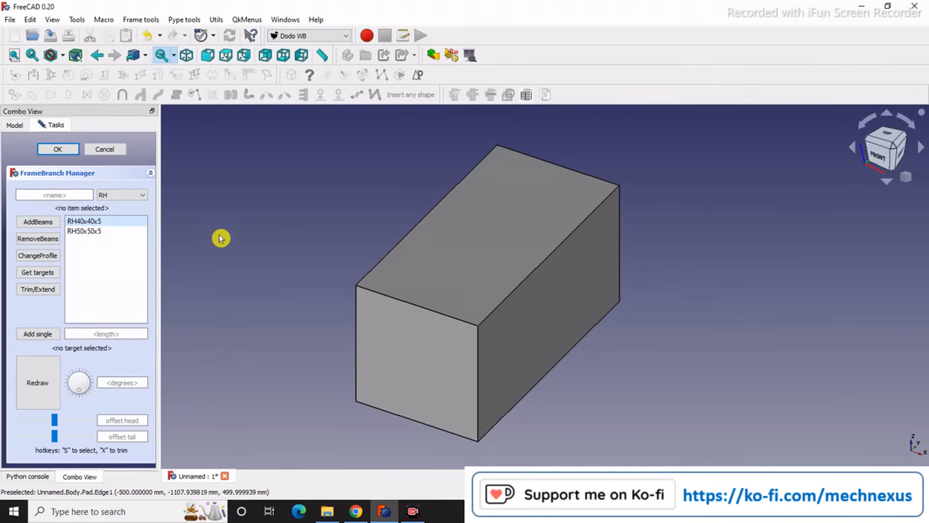
pyautogui.click(417, 311)
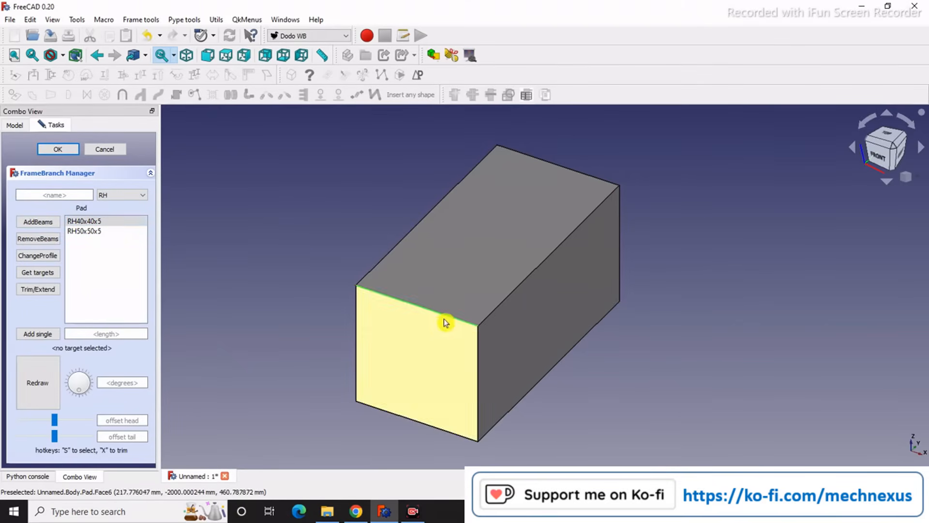
pyautogui.click(69, 151)
# Examine how the beams meet at the frame's upper front corners, especially the corner beside the long right face.
pyautogui.scroll(3, 366, 303)
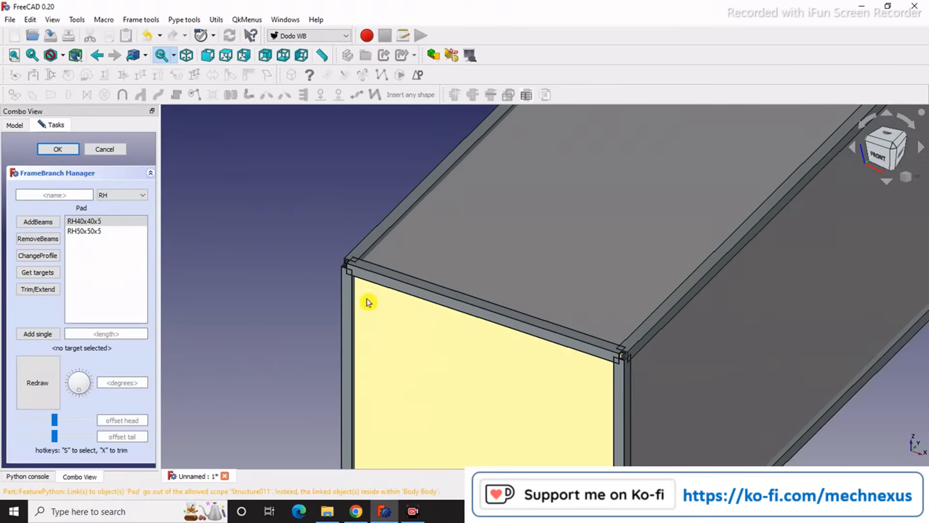
pyautogui.scroll(-3, 369, 290)
pyautogui.scroll(2, 434, 316)
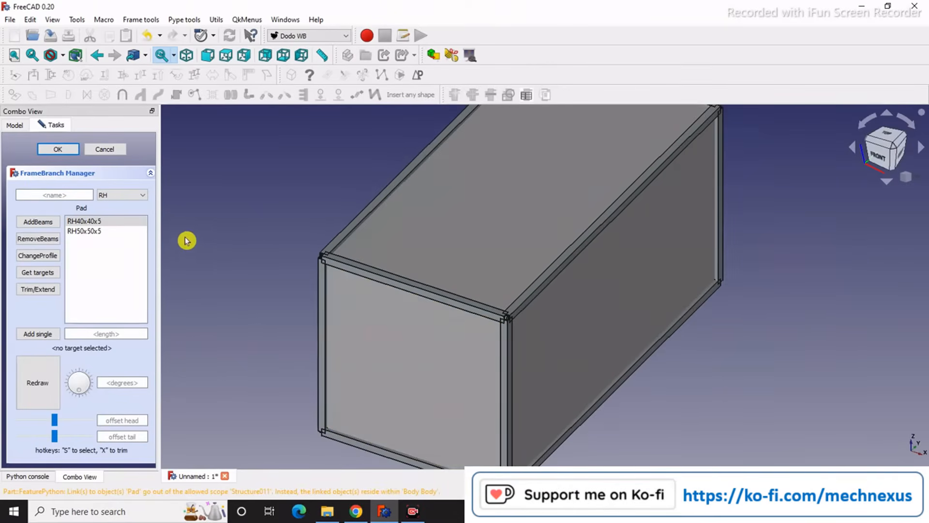
pyautogui.scroll(-2, 311, 245)
pyautogui.scroll(2, 437, 305)
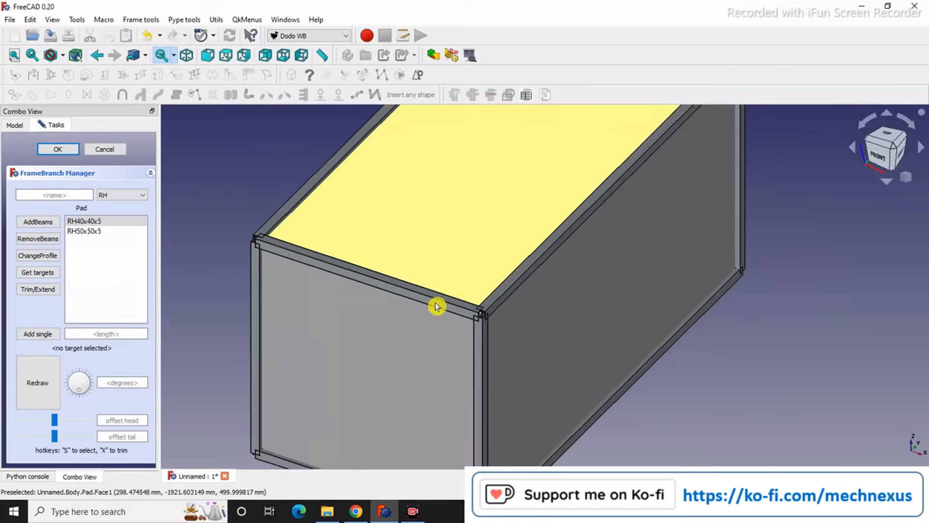
pyautogui.scroll(1, 373, 308)
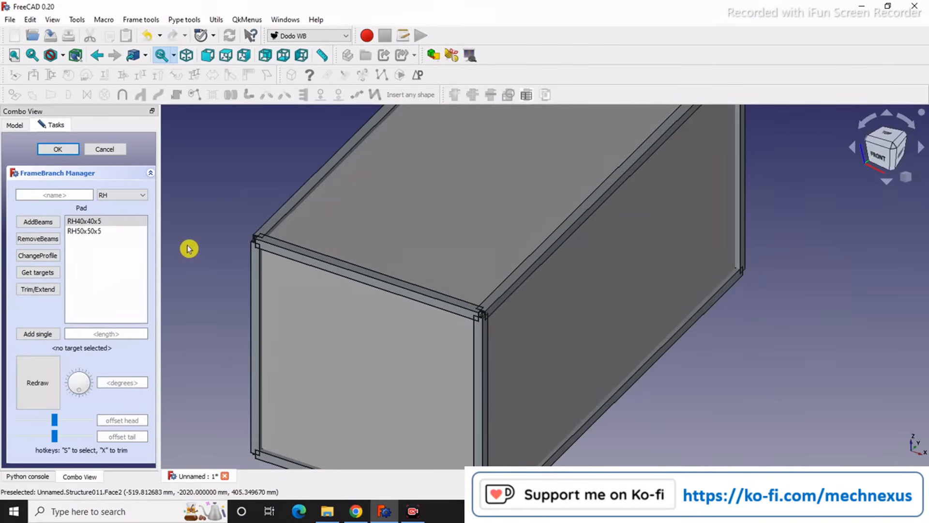
pyautogui.scroll(-2, 398, 266)
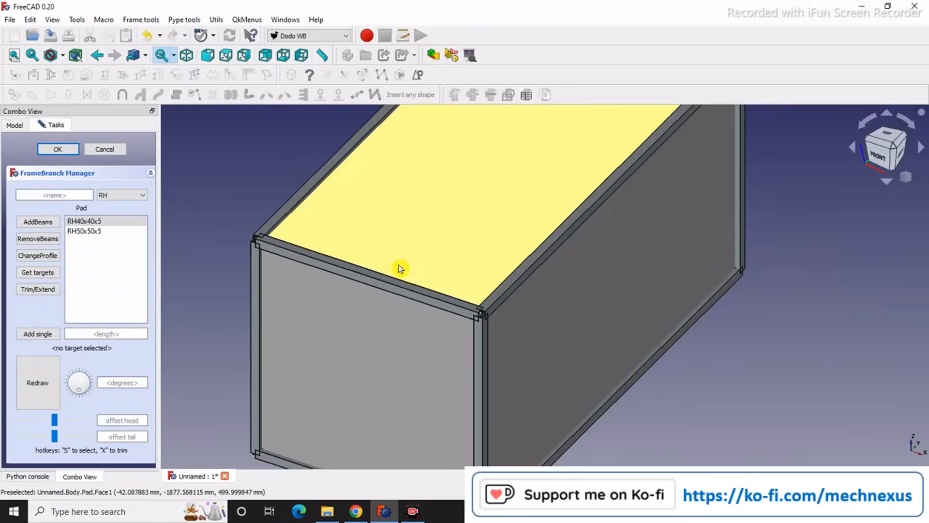
pyautogui.scroll(3, 426, 305)
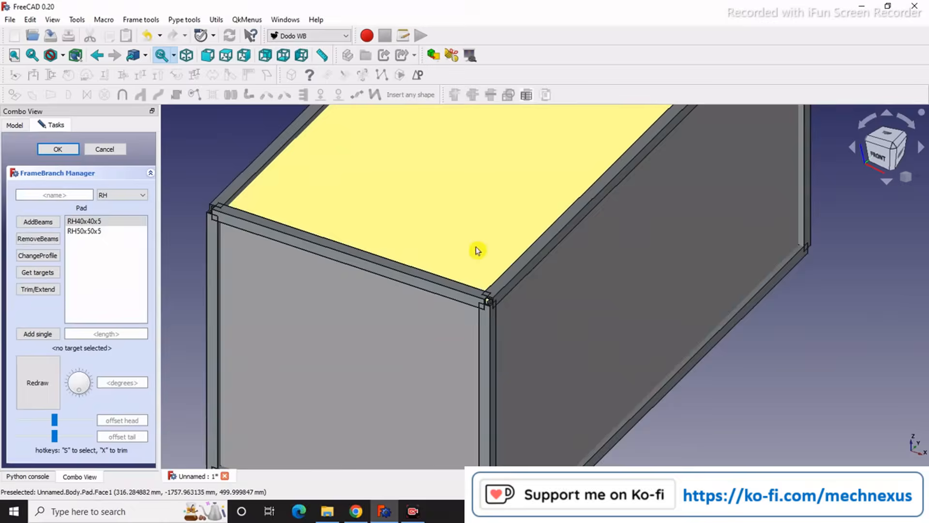
pyautogui.scroll(5, 477, 300)
pyautogui.scroll(2, 533, 213)
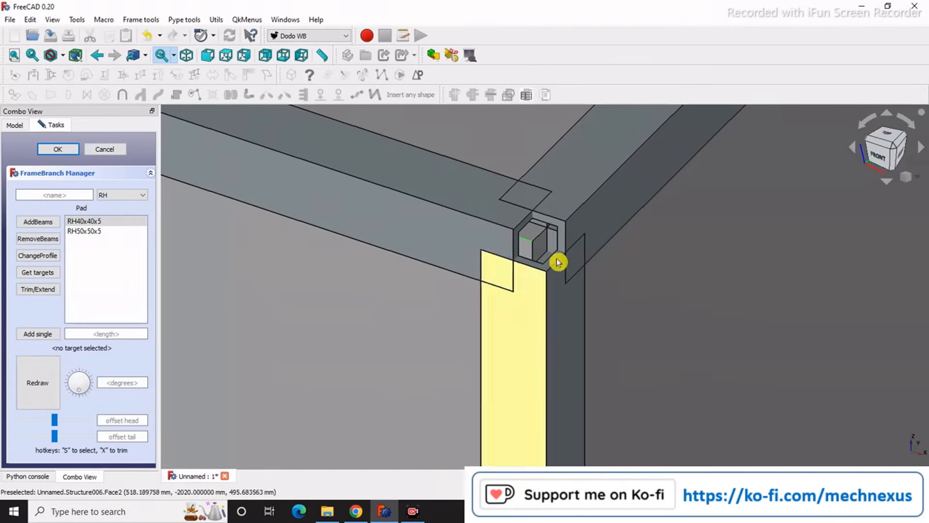
pyautogui.scroll(-4, 560, 240)
pyautogui.scroll(4, 516, 240)
pyautogui.scroll(-1, 560, 251)
pyautogui.scroll(-5, 560, 250)
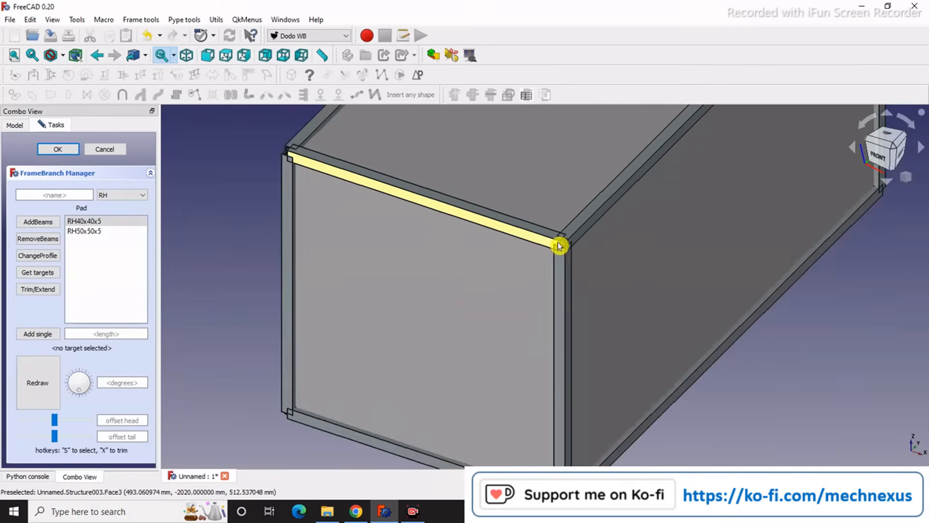
pyautogui.scroll(3, 334, 255)
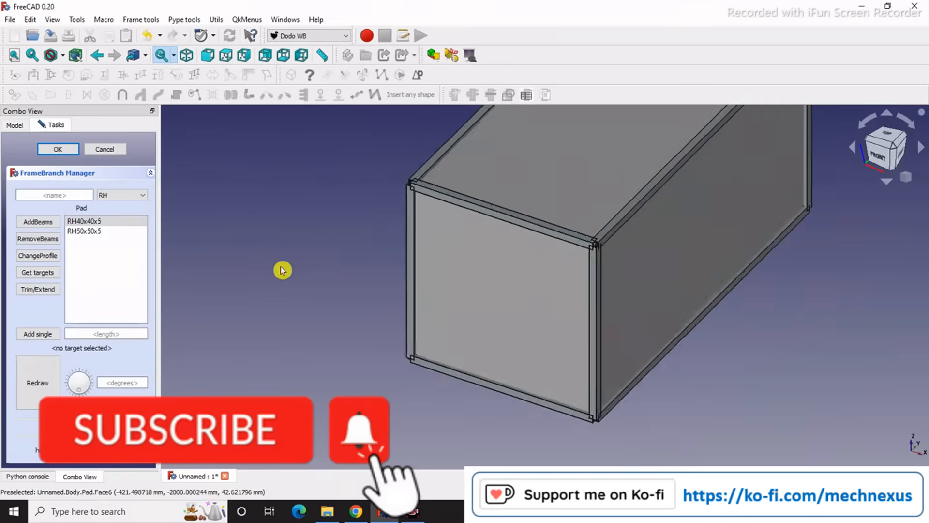
pyautogui.scroll(5, 561, 286)
pyautogui.scroll(4, 556, 289)
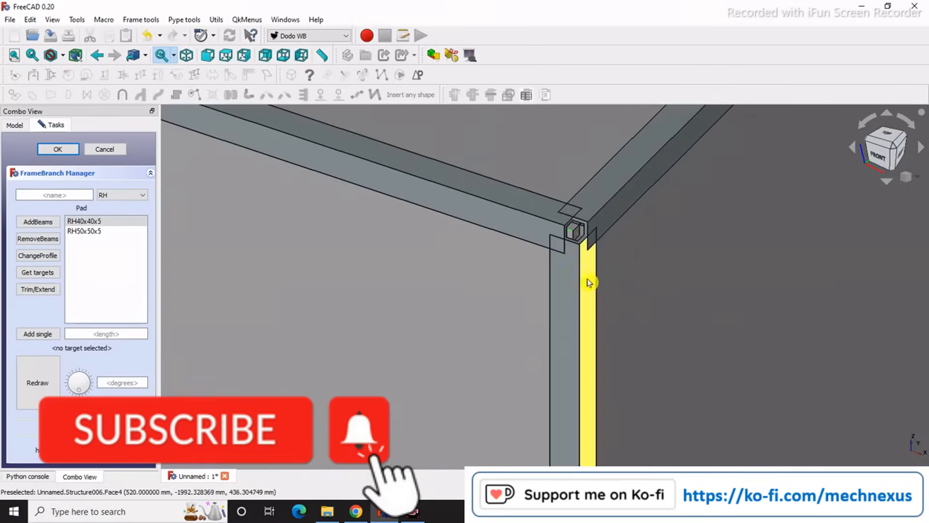
pyautogui.scroll(-4, 577, 293)
pyautogui.scroll(3, 559, 286)
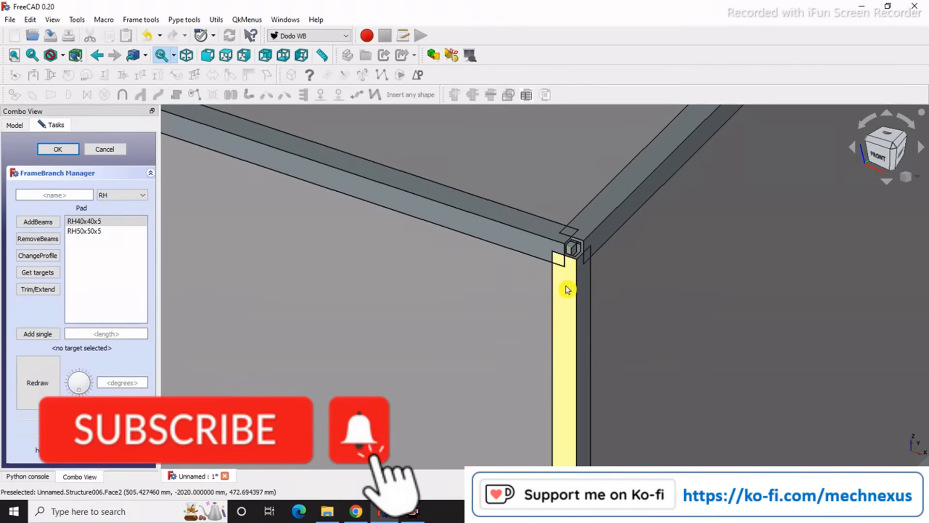
pyautogui.scroll(-7, 589, 224)
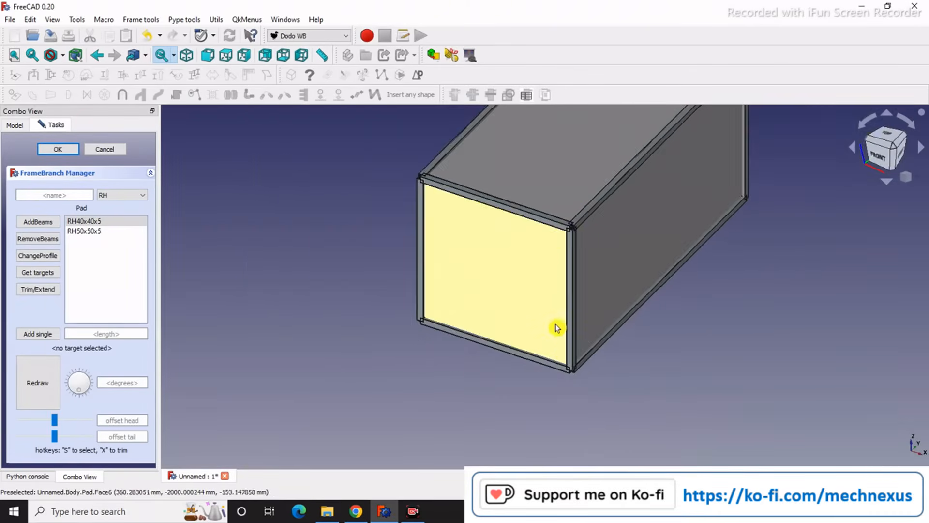
# Examine the beam joints at the frame's lower front and upper rear corners, and check the frame from below.
pyautogui.scroll(4, 558, 347)
pyautogui.moveTo(559, 375); pyautogui.dragTo(567, 317, button='middle')
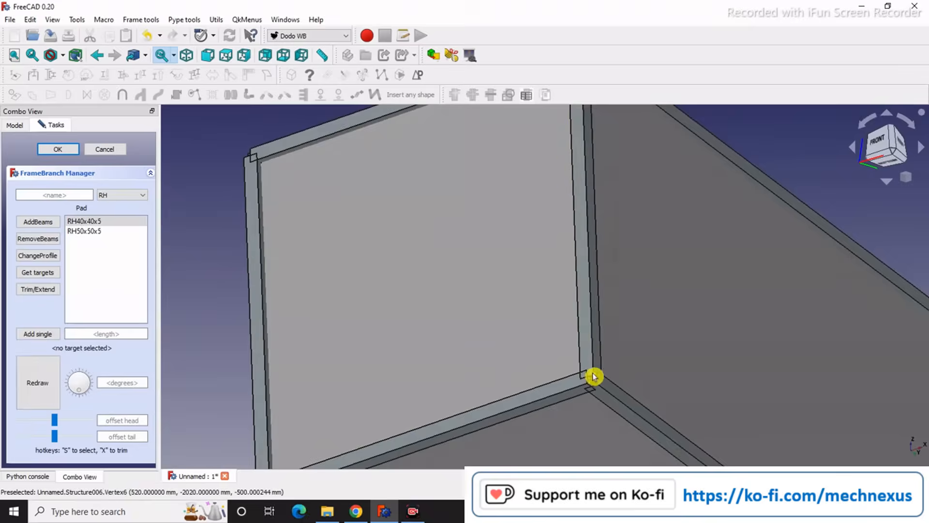
pyautogui.scroll(-3, 560, 349)
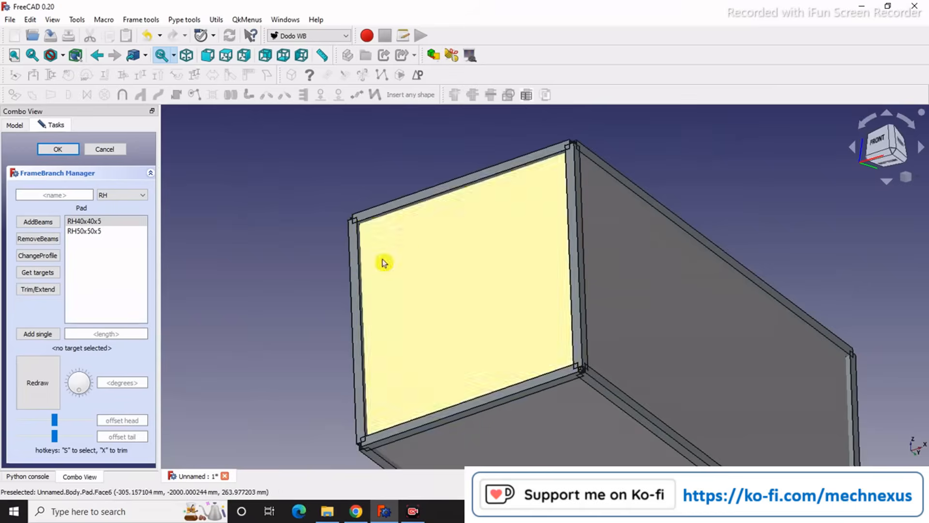
pyautogui.scroll(-3, 575, 319)
pyautogui.moveTo(538, 318); pyautogui.dragTo(590, 240, button='middle')
pyautogui.scroll(-1, 553, 253)
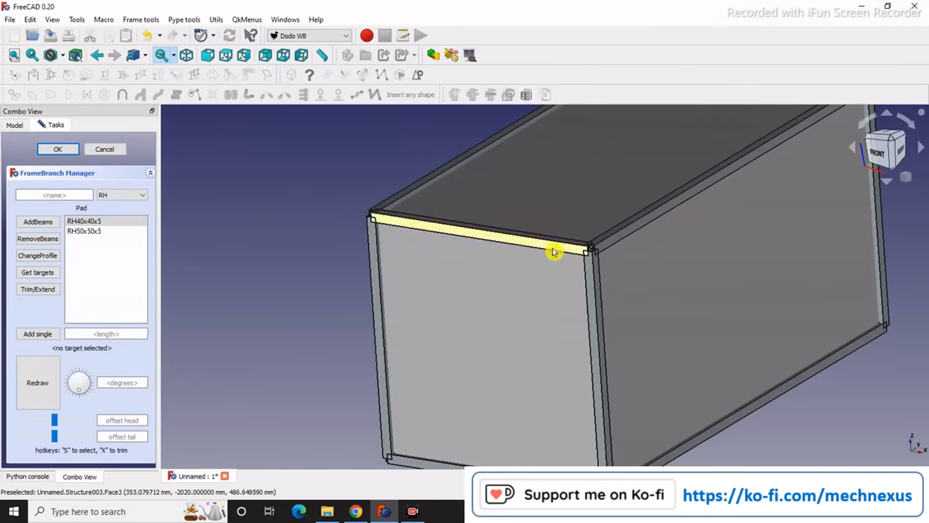
pyautogui.scroll(-3, 692, 240)
pyautogui.scroll(5, 702, 217)
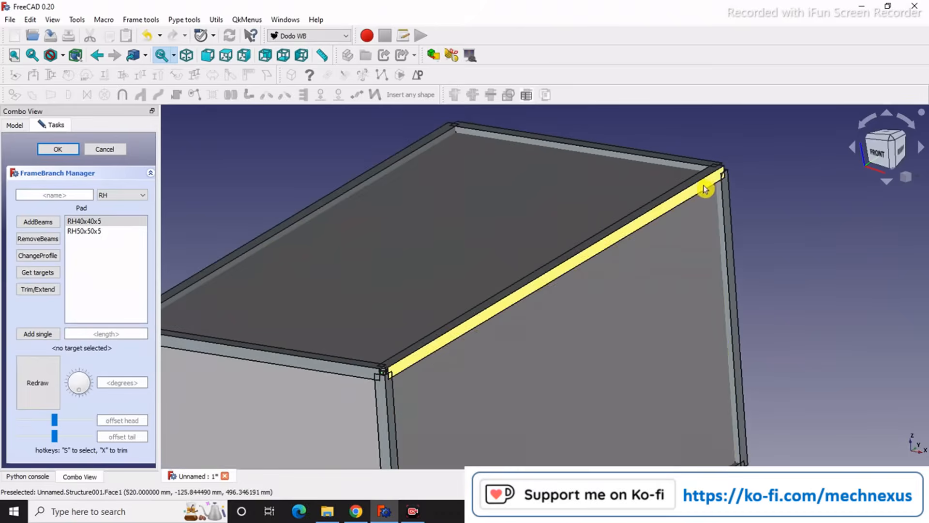
pyautogui.scroll(3, 702, 187)
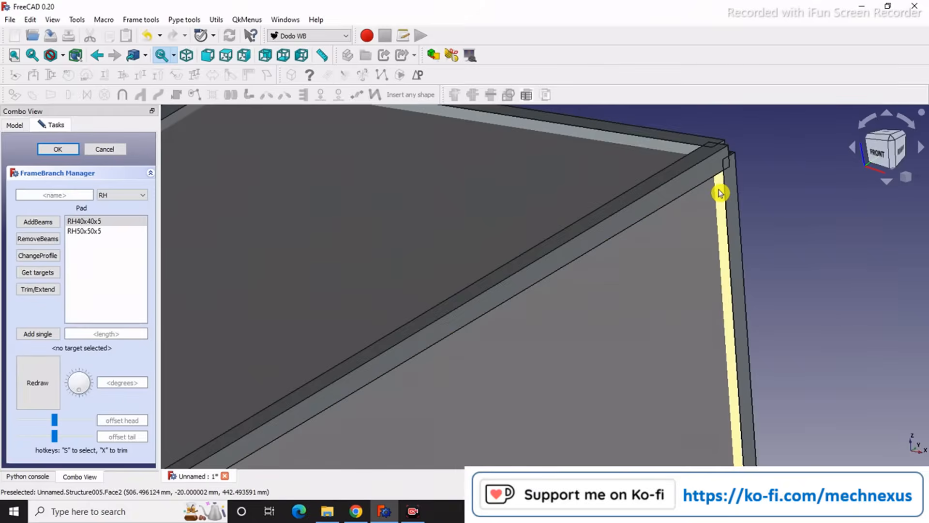
pyautogui.scroll(-5, 720, 192)
pyautogui.moveTo(720, 187); pyautogui.dragTo(494, 334, button='middle')
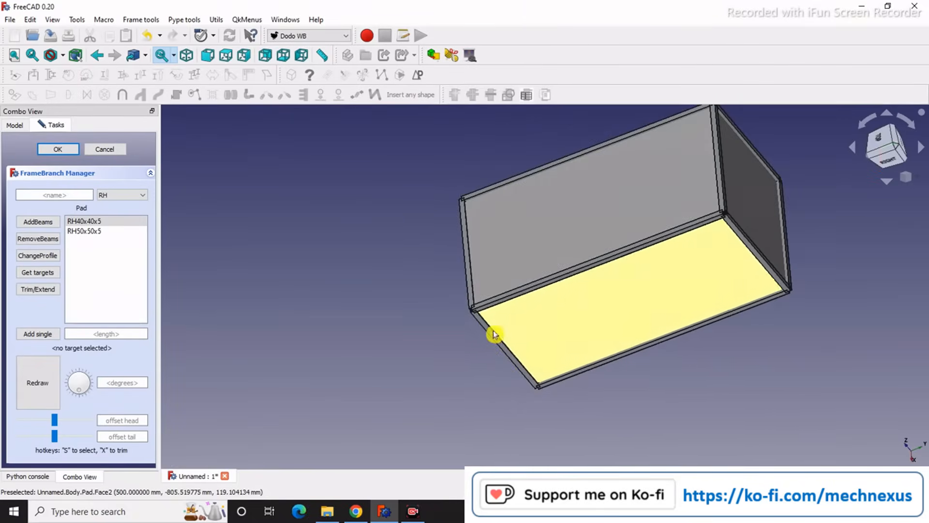
pyautogui.moveTo(425, 321); pyautogui.dragTo(469, 319, button='middle')
pyautogui.scroll(-3, 472, 268)
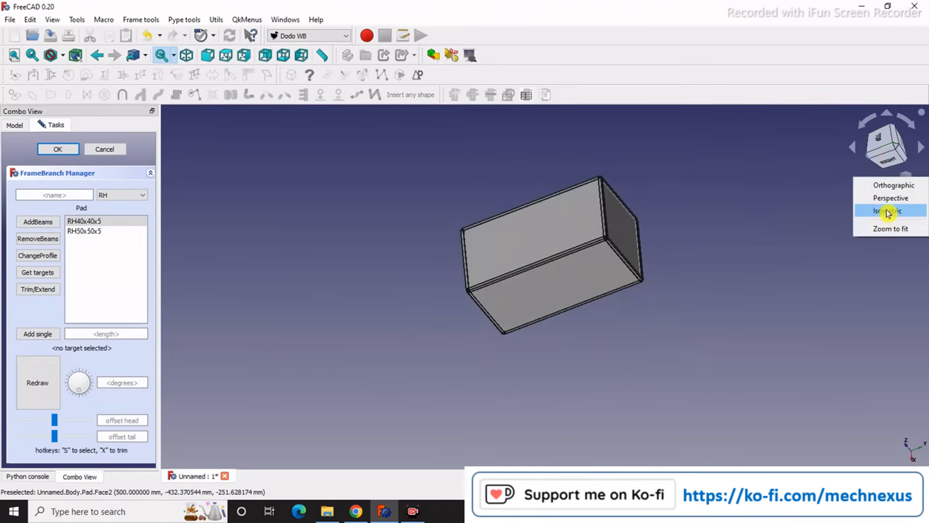
# In isometric view, examine the beam ends at the nearest upper corner and the joints around the front face.
pyautogui.click(889, 212)
pyautogui.scroll(6, 384, 289)
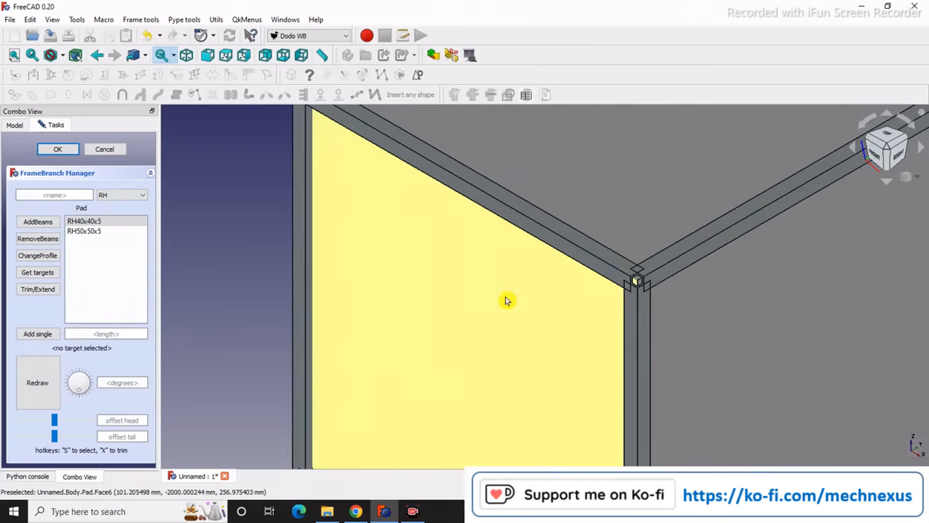
pyautogui.scroll(1, 507, 300)
pyautogui.scroll(-3, 624, 176)
pyautogui.scroll(2, 652, 290)
pyautogui.scroll(-2, 631, 251)
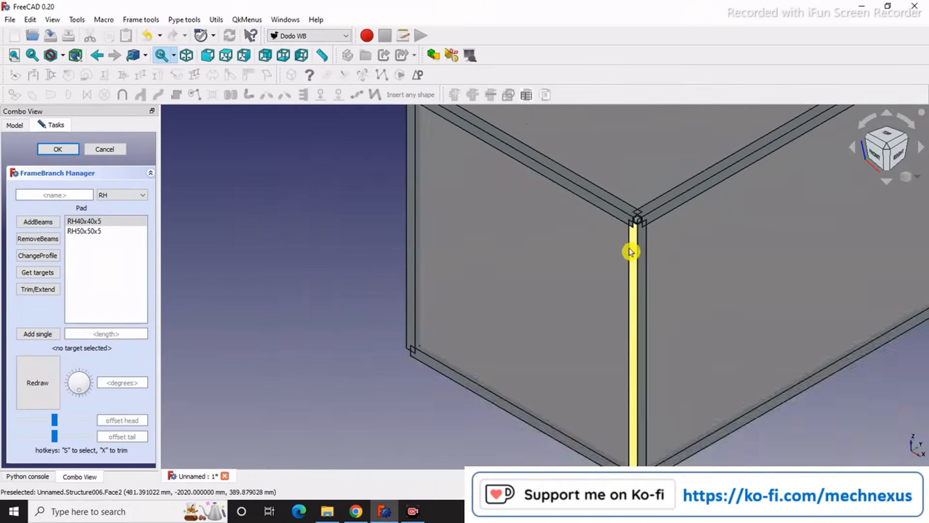
pyautogui.scroll(2, 644, 221)
pyautogui.scroll(3, 629, 228)
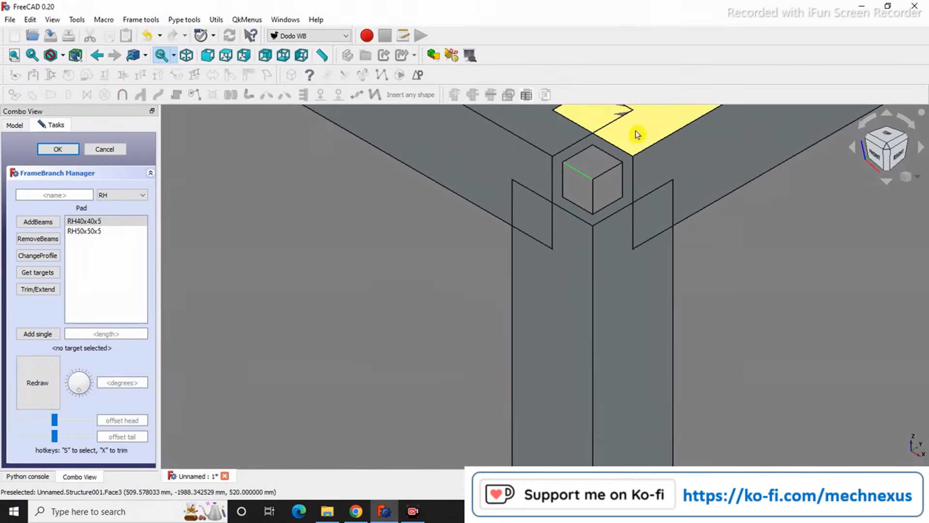
pyautogui.scroll(-6, 660, 207)
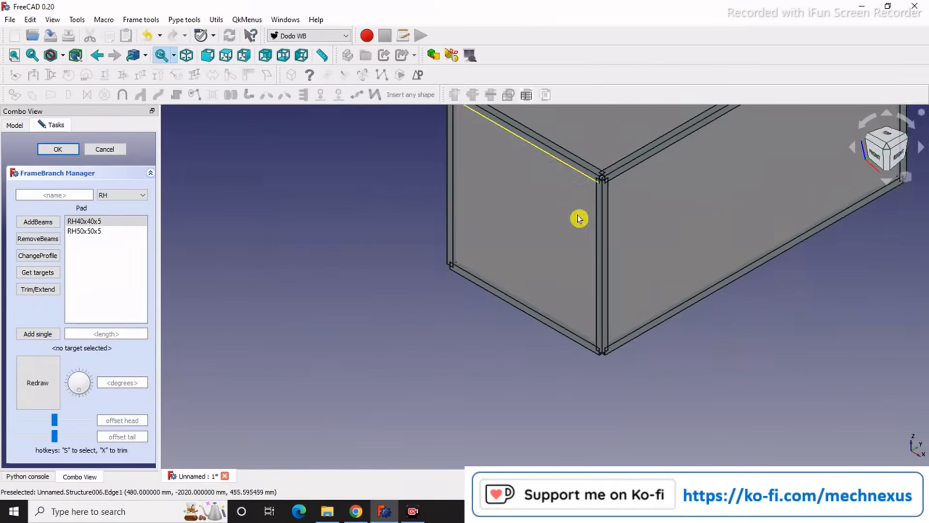
pyautogui.scroll(2, 553, 268)
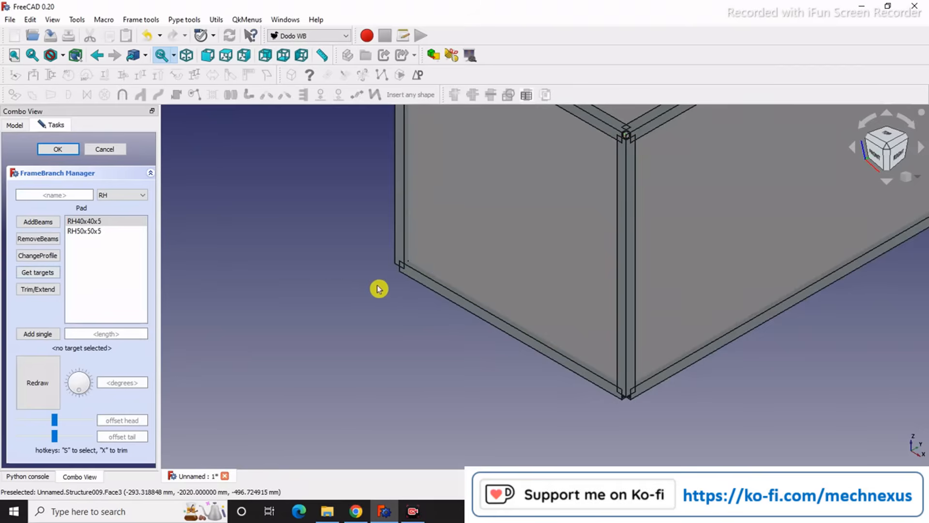
pyautogui.scroll(-2, 380, 292)
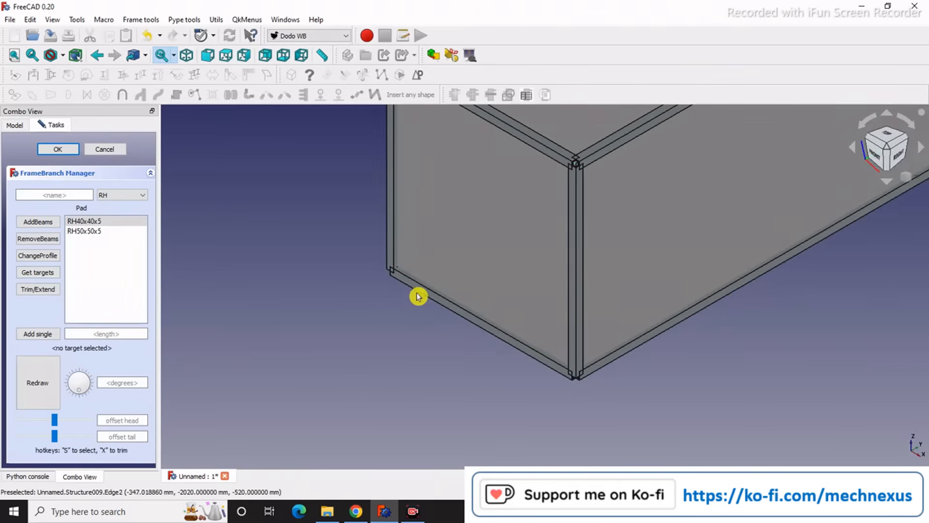
pyautogui.scroll(2, 595, 157)
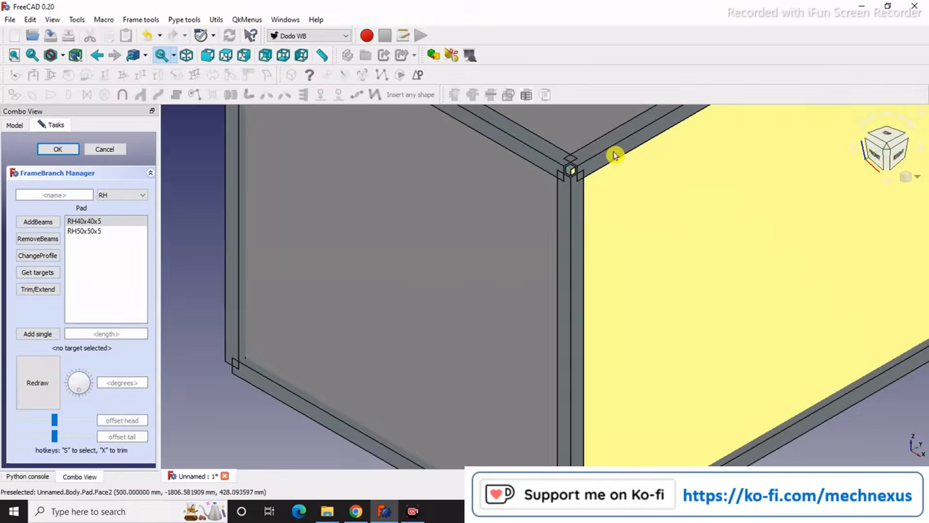
# Set the upper and lower long beams along the frame's right face as the trim targets.
pyautogui.click(597, 150)
pyautogui.scroll(-8, 443, 217)
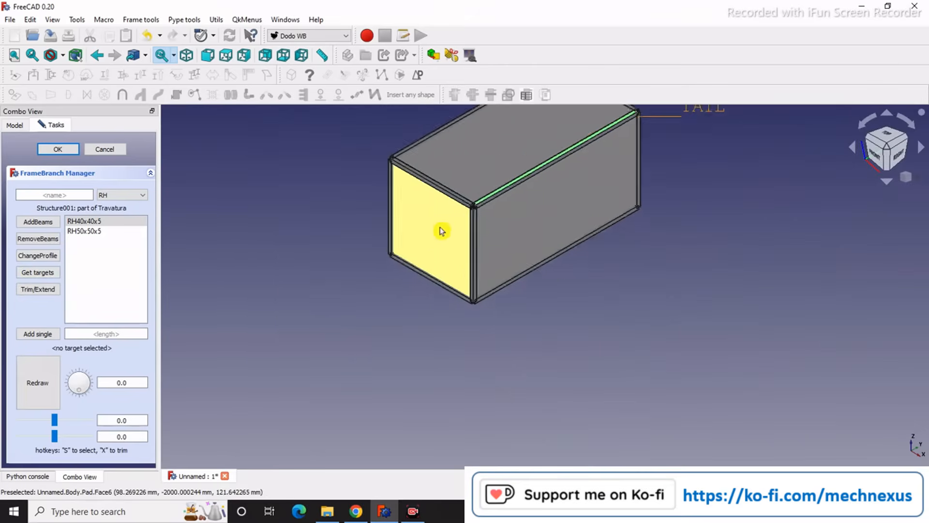
pyautogui.scroll(1, 446, 247)
pyautogui.moveTo(443, 283); pyautogui.dragTo(402, 213, button='middle')
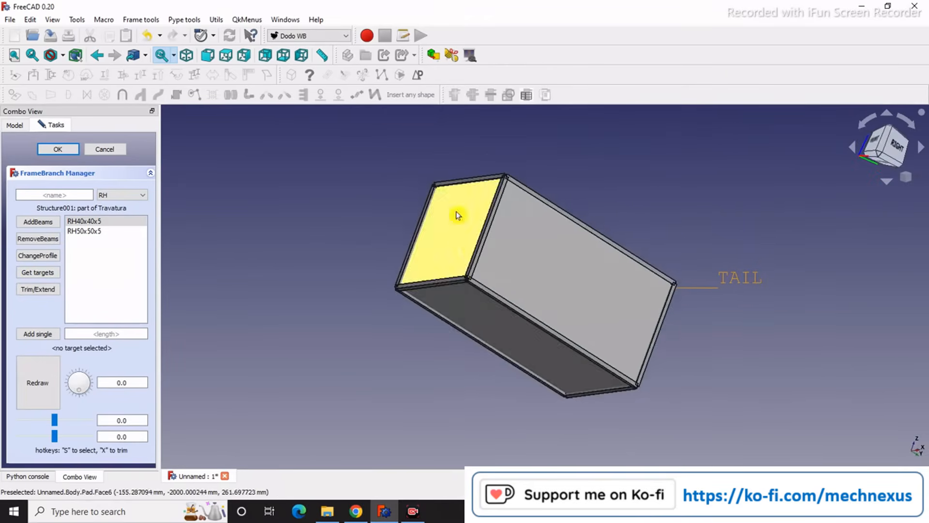
pyautogui.scroll(6, 473, 286)
pyautogui.click(464, 308)
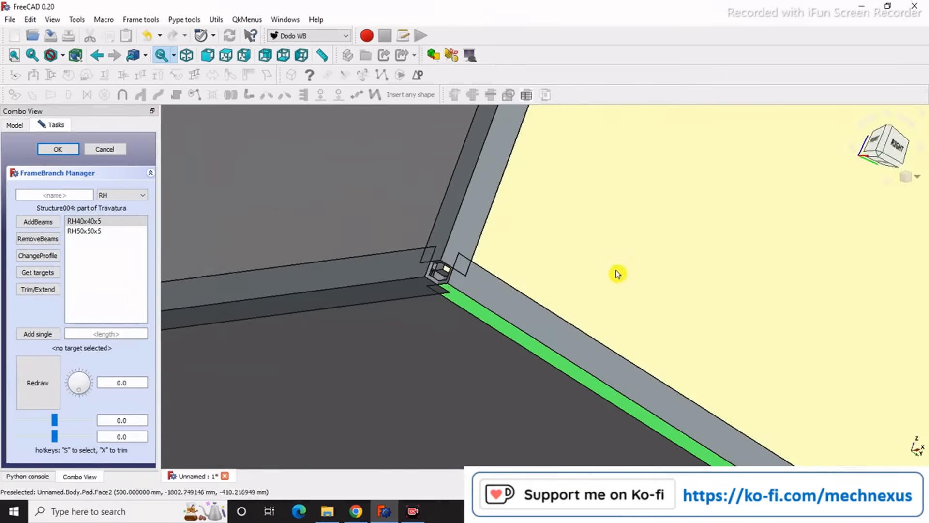
pyautogui.scroll(-3, 539, 305)
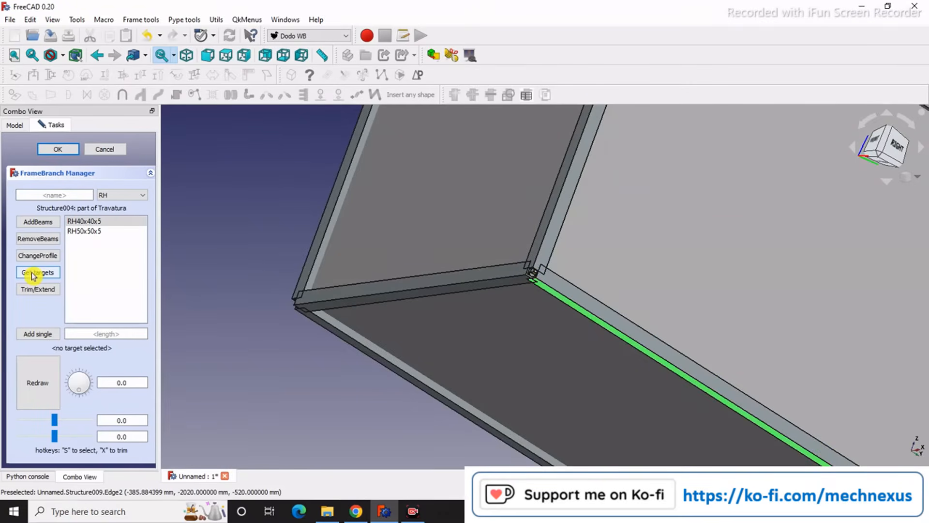
pyautogui.scroll(-3, 394, 303)
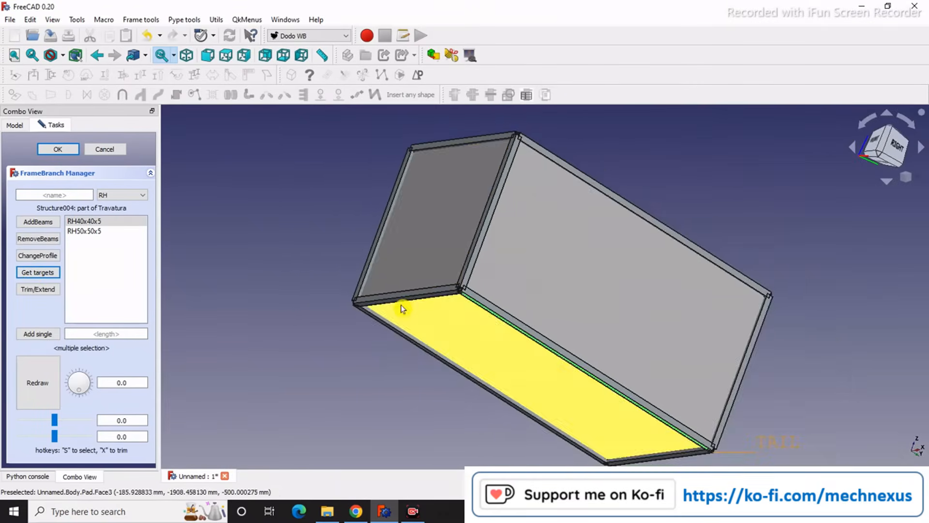
# Trim/Extend the vertical beam at the front right corner to the target beams and check its upper end.
pyautogui.scroll(2, 464, 169)
pyautogui.moveTo(463, 182); pyautogui.dragTo(559, 226, button='middle')
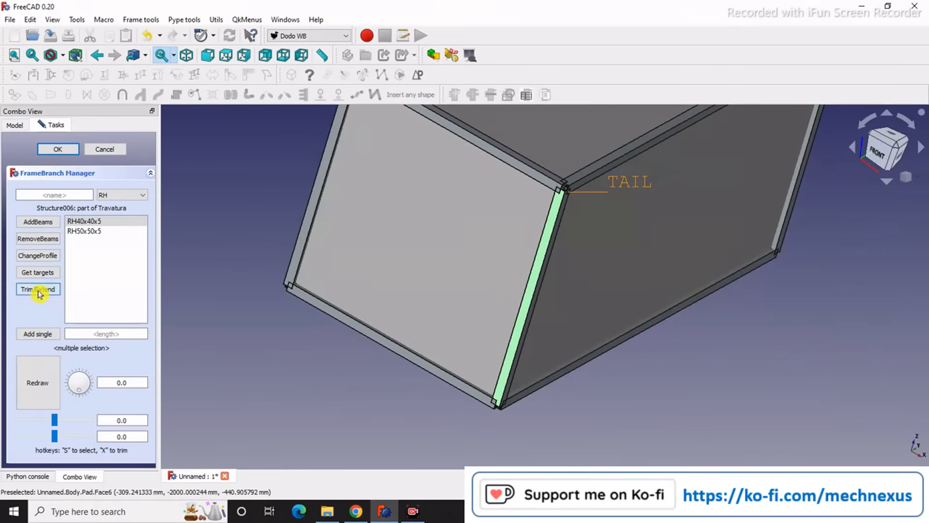
pyautogui.scroll(4, 575, 190)
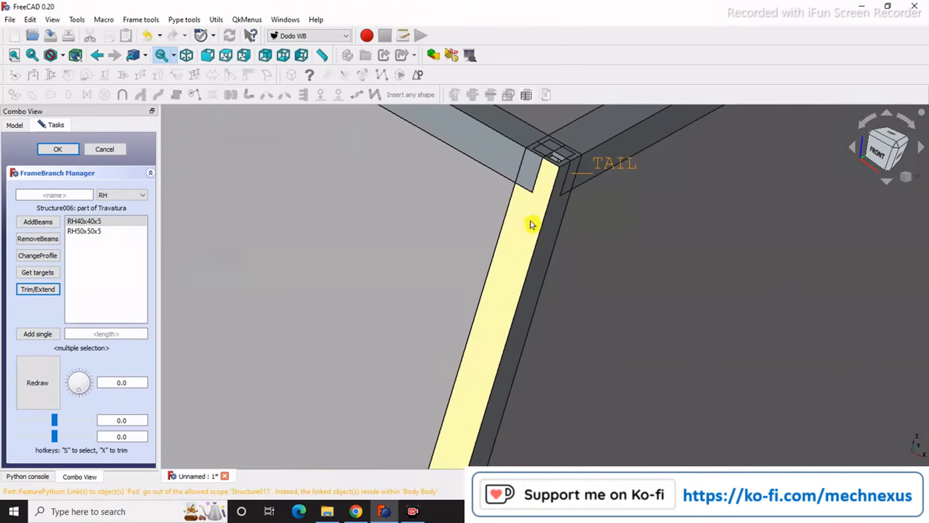
pyautogui.scroll(3, 576, 156)
pyautogui.scroll(-4, 506, 310)
pyautogui.scroll(2, 537, 252)
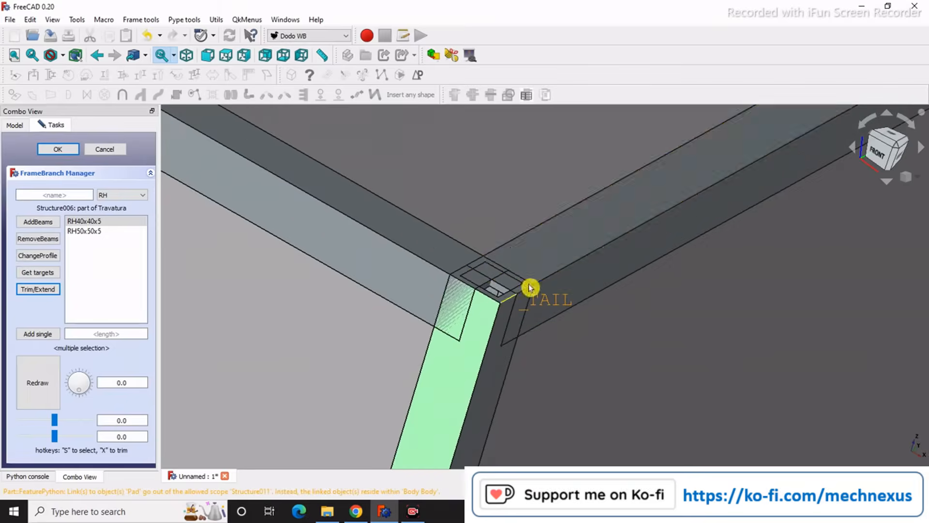
pyautogui.scroll(-4, 538, 212)
pyautogui.scroll(-5, 537, 209)
pyautogui.scroll(5, 479, 214)
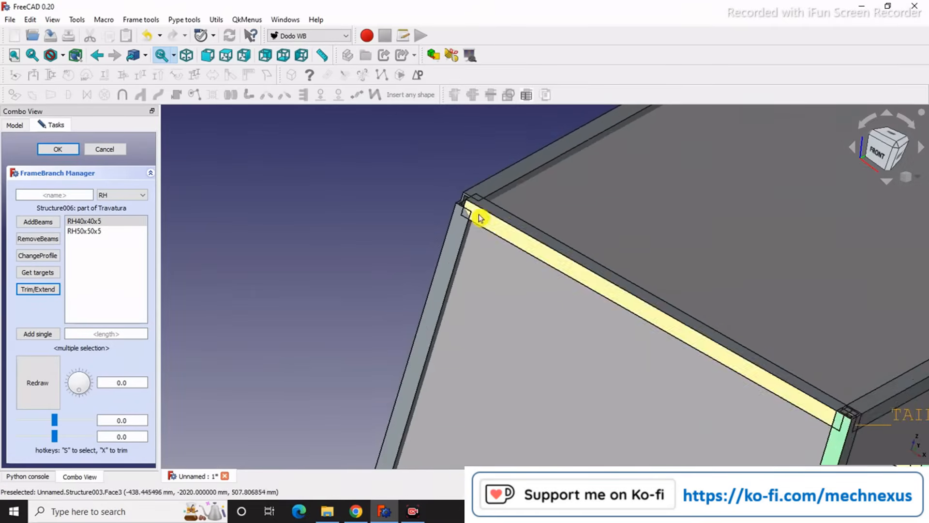
# Use the front face's horizontal beams as targets and Trim/Extend the vertical beam at the front left corner.
pyautogui.click(372, 217)
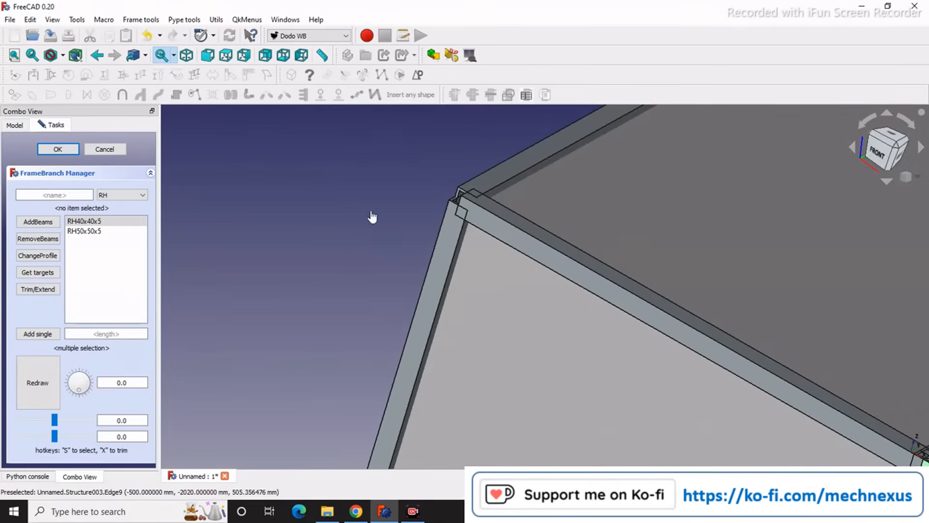
pyautogui.click(487, 202)
pyautogui.scroll(-5, 394, 220)
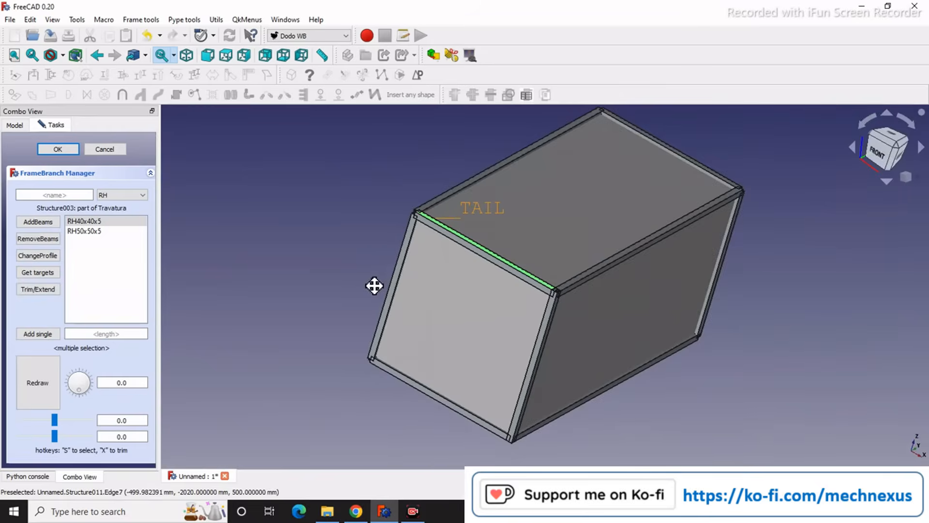
pyautogui.moveTo(373, 285); pyautogui.dragTo(324, 353, button='middle')
pyautogui.scroll(3, 283, 391)
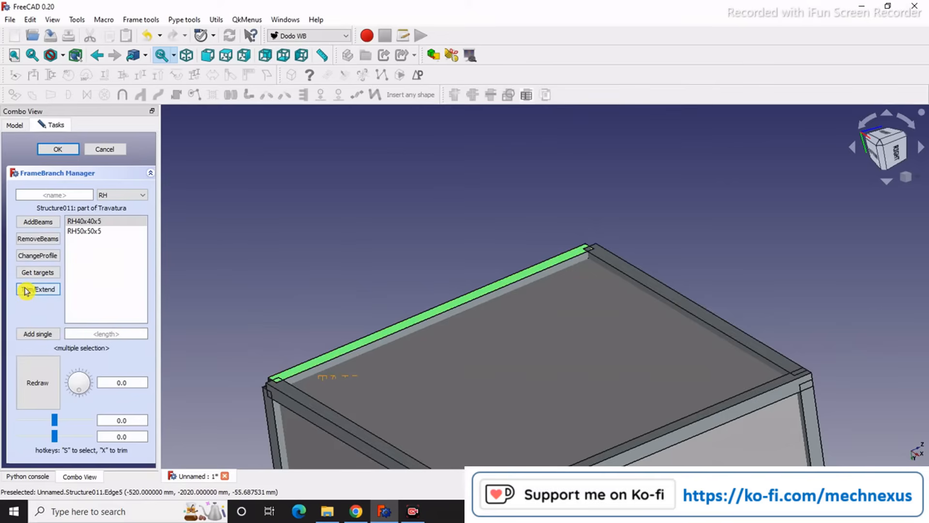
pyautogui.scroll(5, 233, 402)
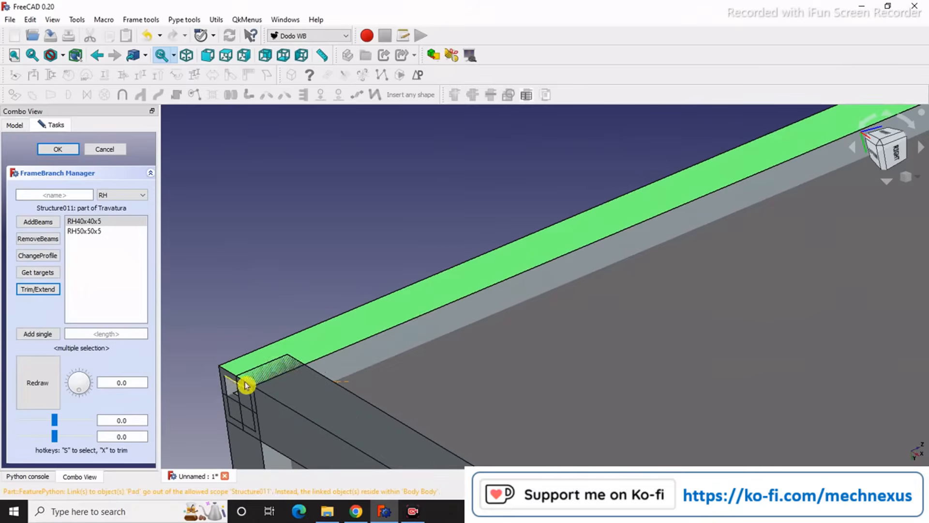
pyautogui.scroll(-10, 364, 292)
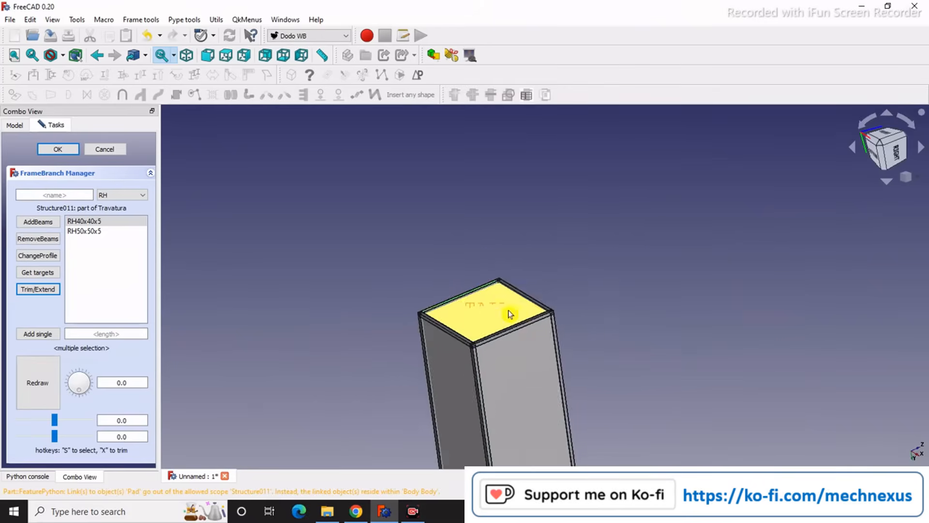
# Examine the frame's remaining corner joints from the isometric view, the right side and the upright rear end.
pyautogui.moveTo(528, 353); pyautogui.dragTo(683, 300, button='middle')
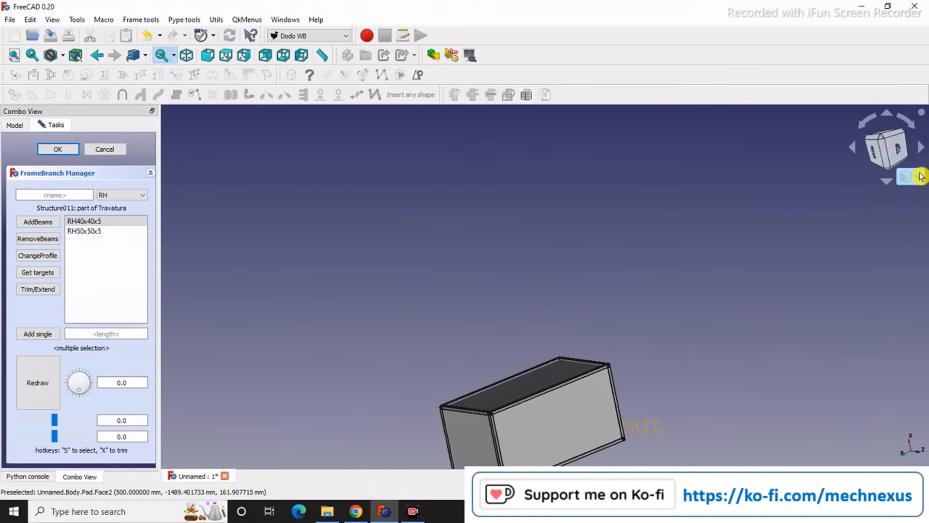
pyautogui.click(895, 207)
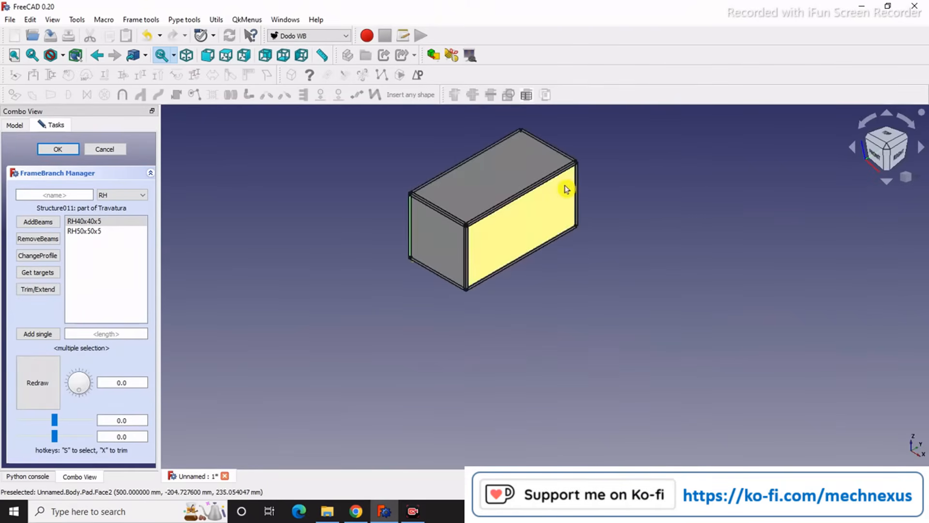
pyautogui.scroll(3, 565, 187)
pyautogui.moveTo(706, 205); pyautogui.dragTo(896, 136, button='middle')
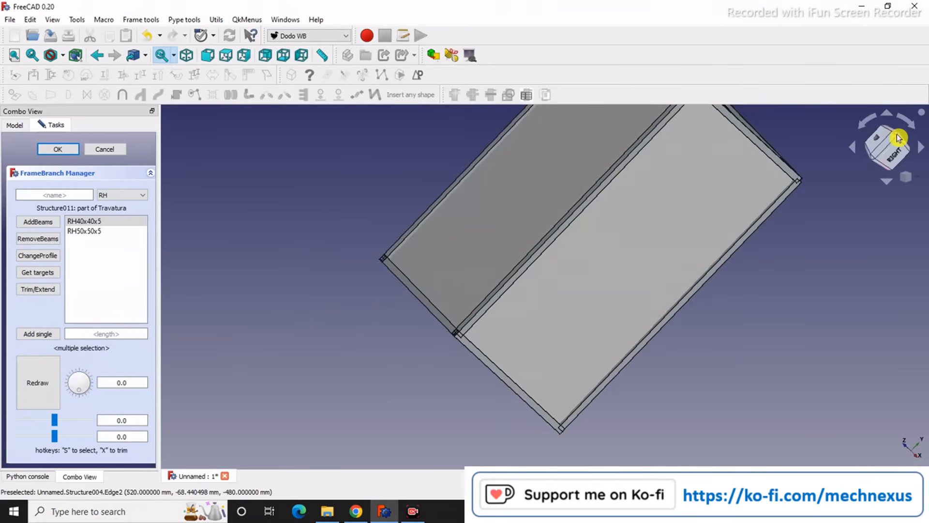
pyautogui.click(899, 139)
pyautogui.scroll(-3, 731, 259)
pyautogui.scroll(4, 420, 219)
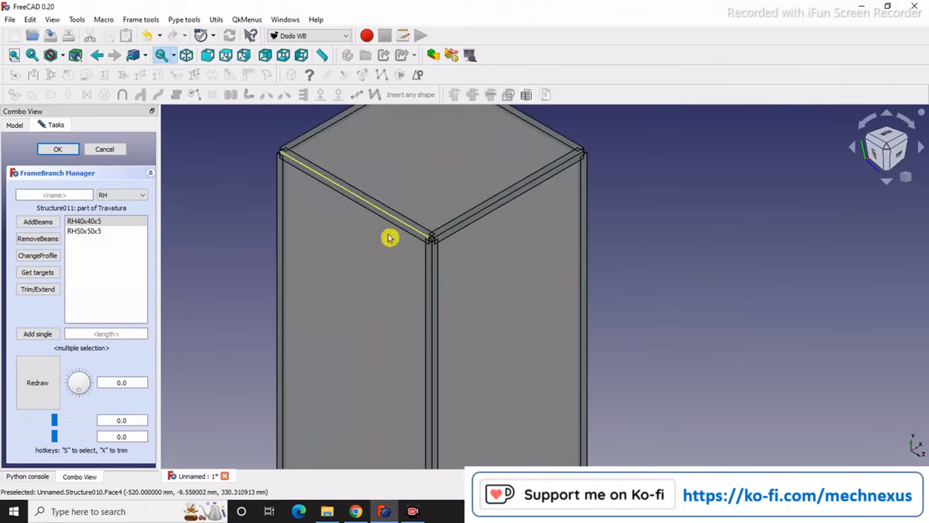
pyautogui.scroll(2, 452, 235)
pyautogui.scroll(-3, 440, 284)
pyautogui.scroll(-2, 790, 233)
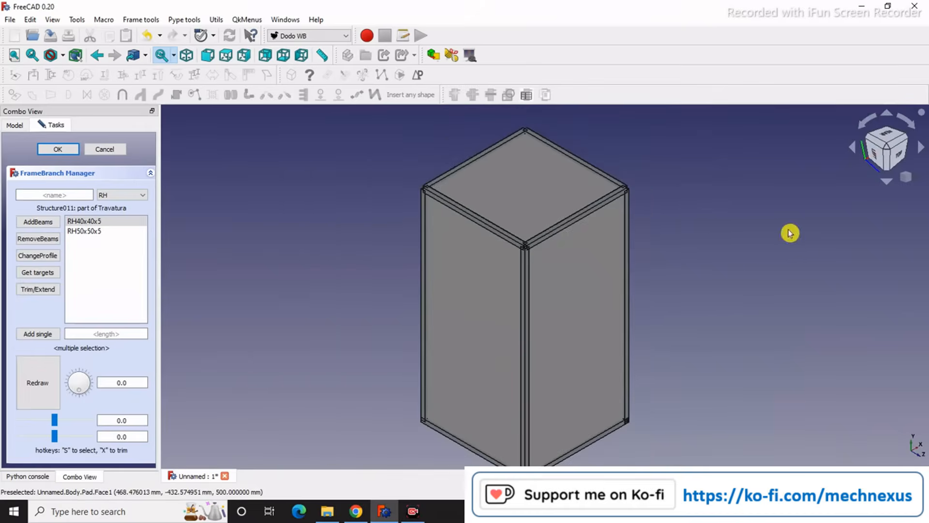
pyautogui.click(895, 218)
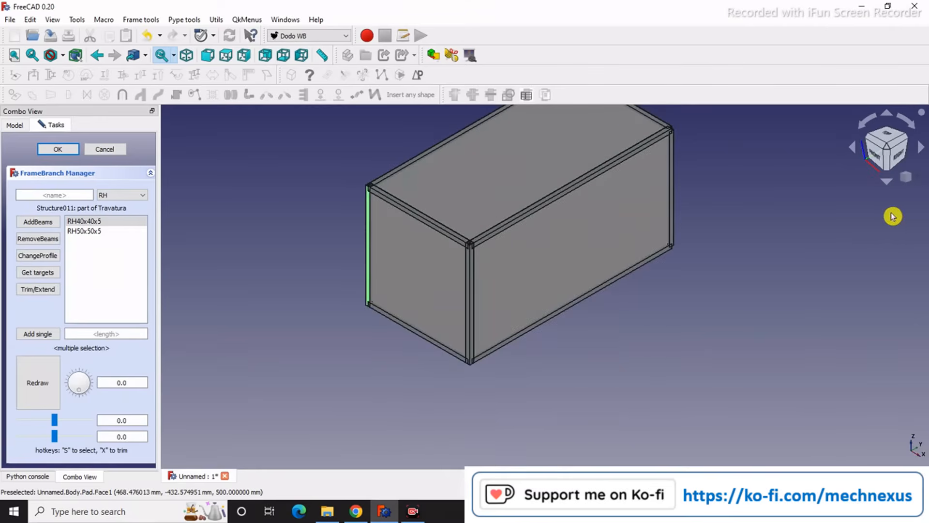
# Clear the selection and set the right face's upper and lower long beams as targets for the rear corner.
pyautogui.click(720, 196)
pyautogui.scroll(5, 676, 182)
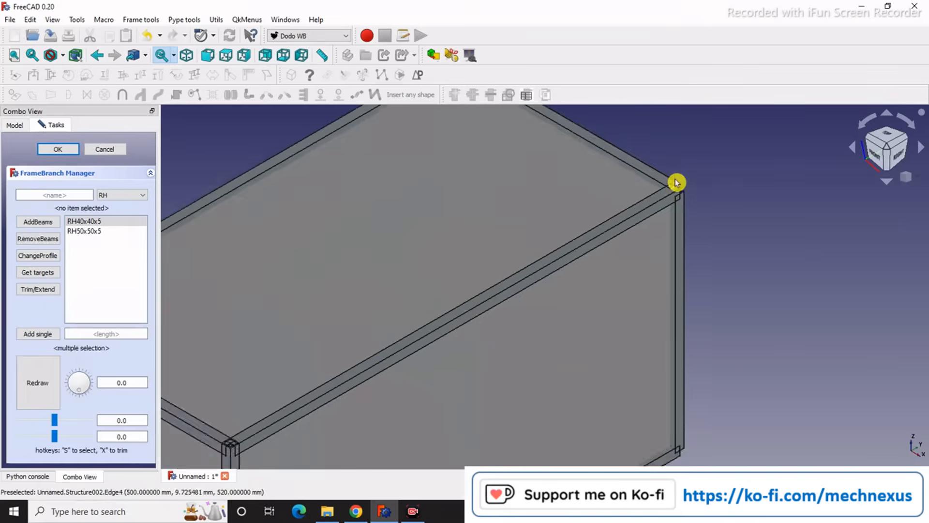
pyautogui.scroll(-5, 642, 204)
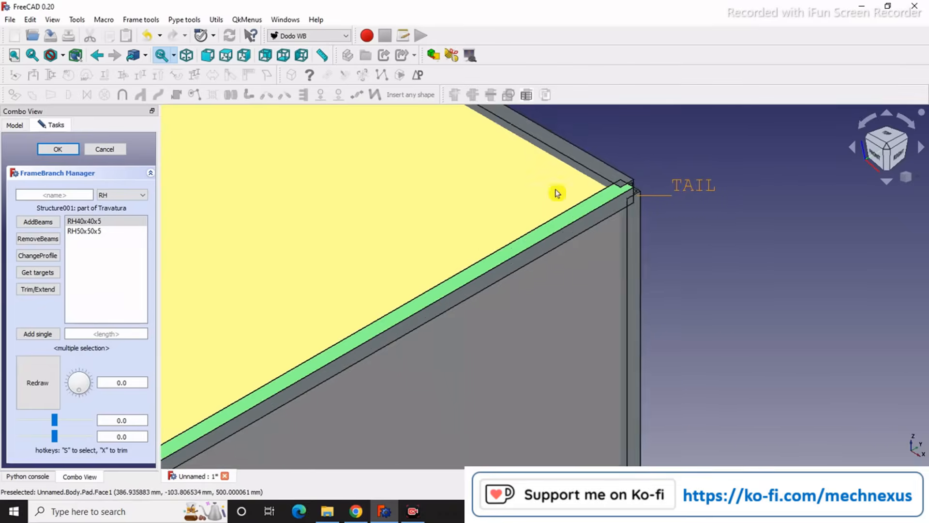
pyautogui.moveTo(647, 307); pyautogui.dragTo(605, 290, button='middle')
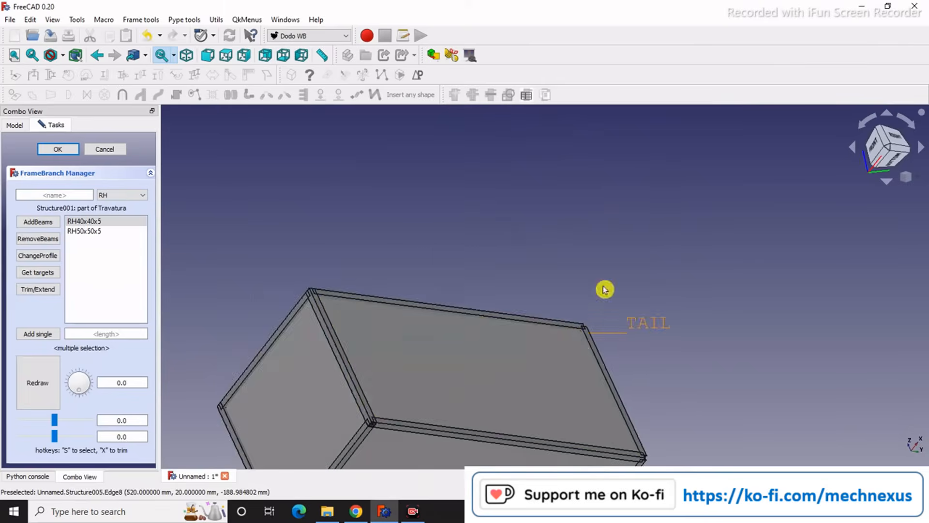
pyautogui.scroll(5, 643, 440)
pyautogui.scroll(-3, 623, 295)
pyautogui.scroll(3, 602, 421)
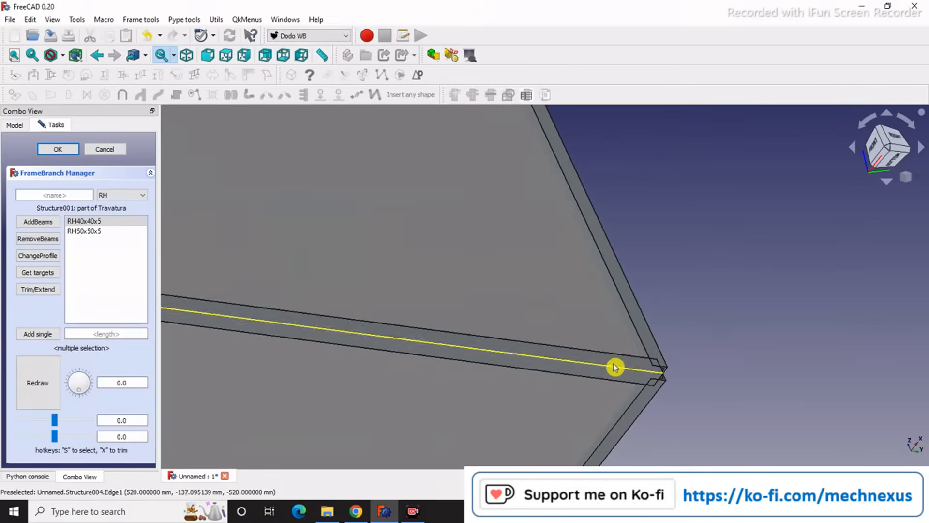
pyautogui.click(621, 380)
pyautogui.scroll(-3, 638, 335)
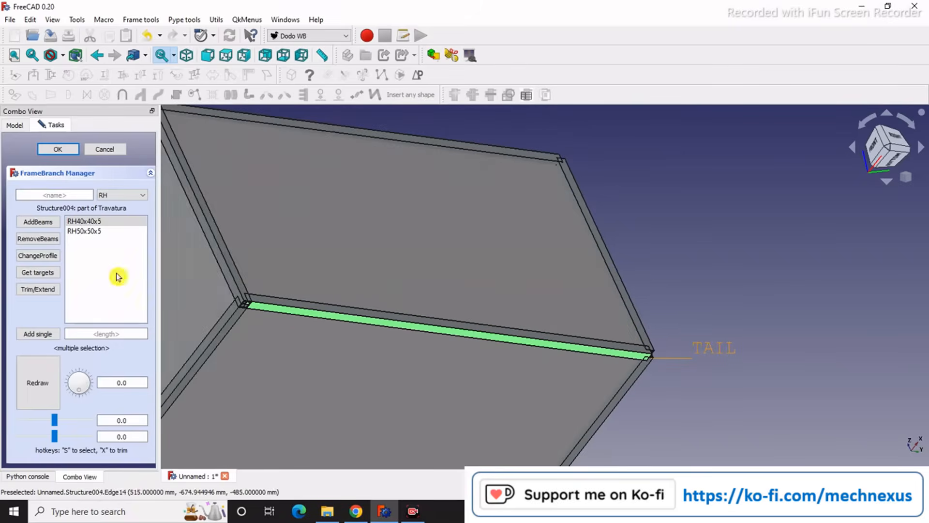
pyautogui.click(46, 273)
pyautogui.scroll(-3, 697, 283)
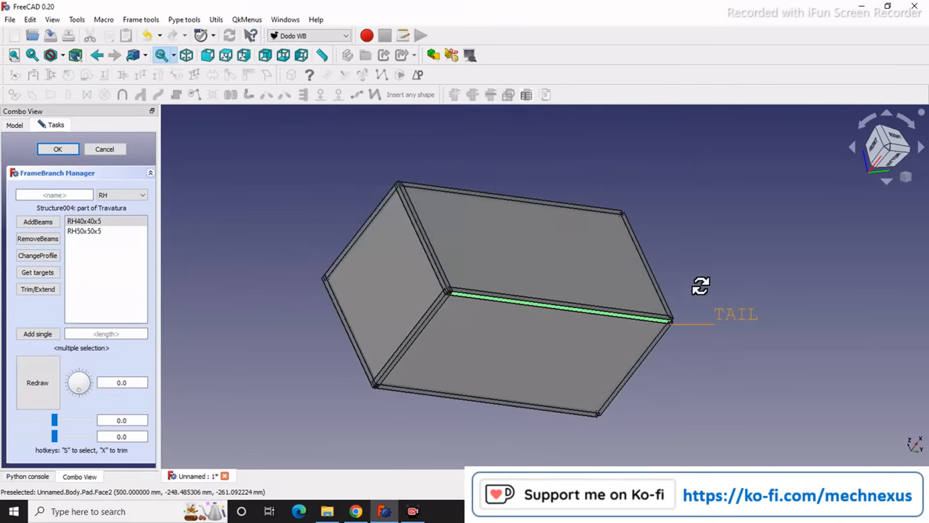
# Trim/Extend the vertical beam at the rear right corner to the target beams, clearing the selection when done.
pyautogui.moveTo(701, 285); pyautogui.dragTo(495, 319, button='middle')
pyautogui.scroll(4, 709, 296)
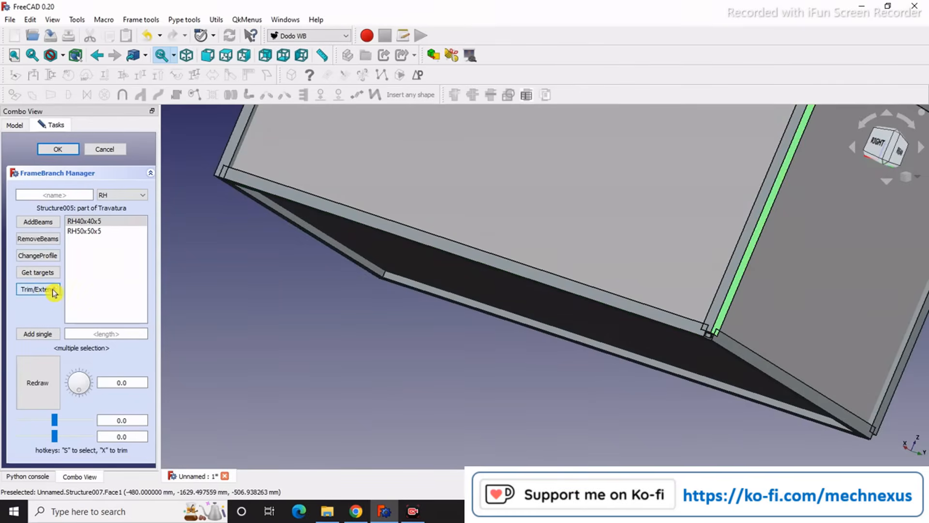
pyautogui.scroll(-4, 416, 357)
pyautogui.scroll(3, 621, 244)
pyautogui.click(783, 271)
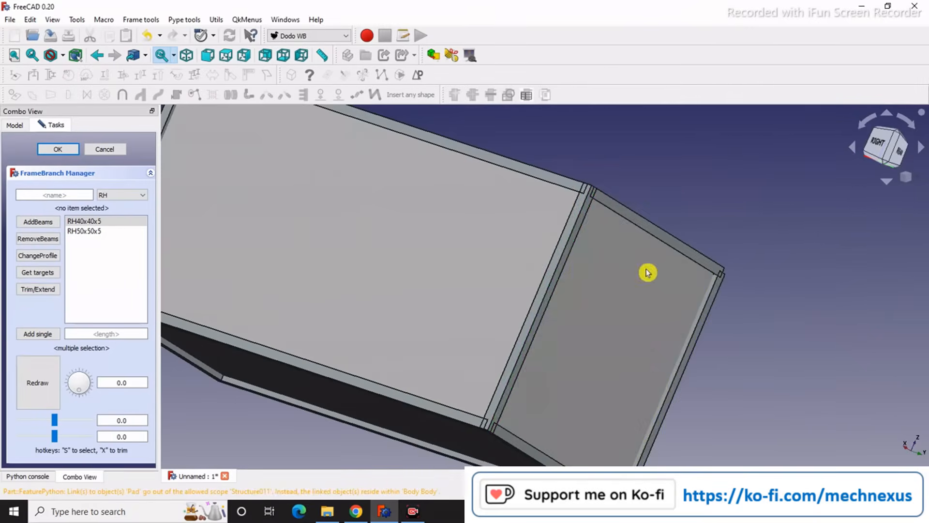
# Set the upper and lower long beams along the frame's left face as the trim targets.
pyautogui.scroll(-3, 605, 263)
pyautogui.moveTo(699, 299); pyautogui.dragTo(507, 304, button='middle')
pyautogui.scroll(8, 887, 307)
pyautogui.scroll(-3, 664, 218)
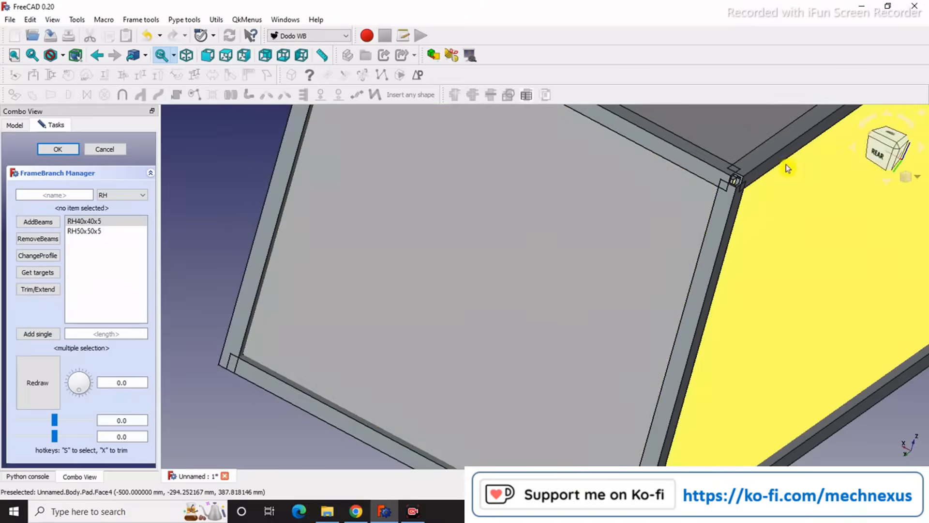
pyautogui.scroll(3, 772, 170)
pyautogui.scroll(-5, 581, 209)
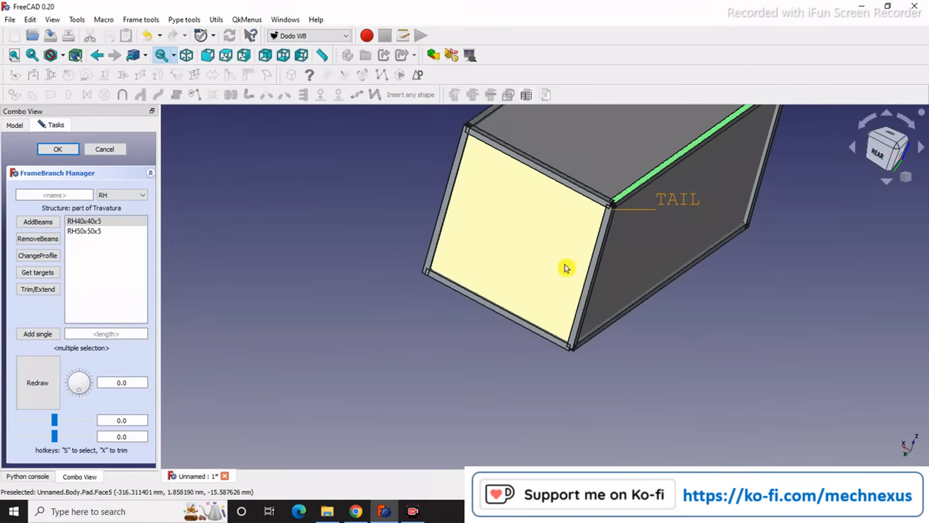
pyautogui.moveTo(565, 266); pyautogui.dragTo(585, 196, button='middle')
pyautogui.scroll(4, 582, 333)
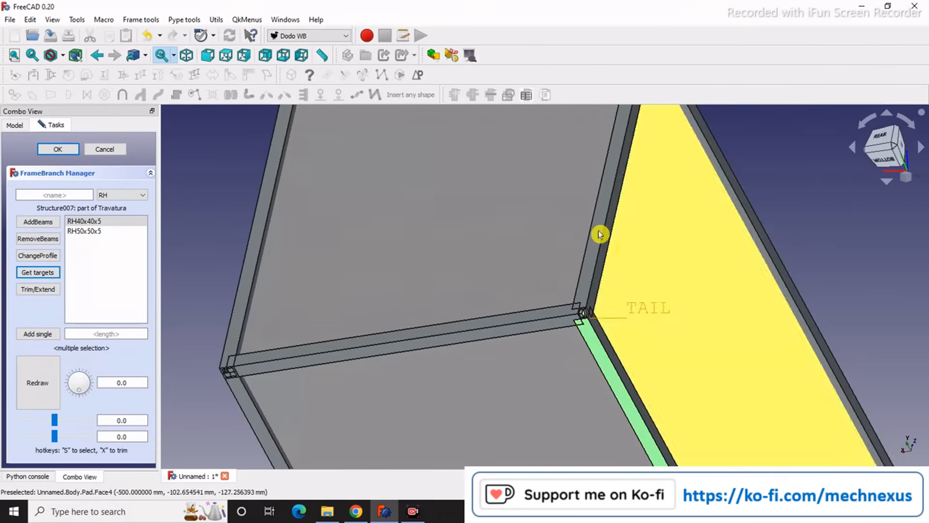
# Trim/Extend the vertical beam at the rear left corner to the target beams and check both of its ends.
pyautogui.click(595, 234)
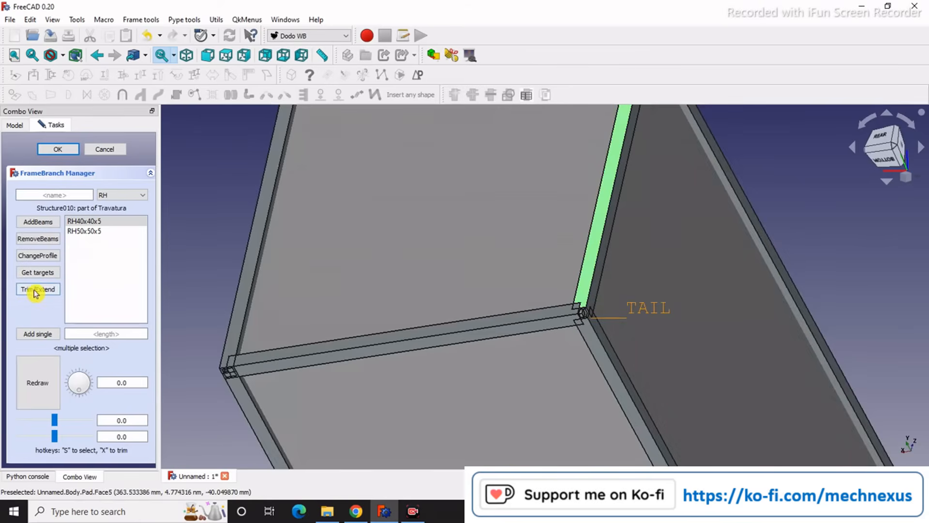
pyautogui.click(35, 291)
pyautogui.scroll(-3, 561, 366)
pyautogui.scroll(6, 602, 191)
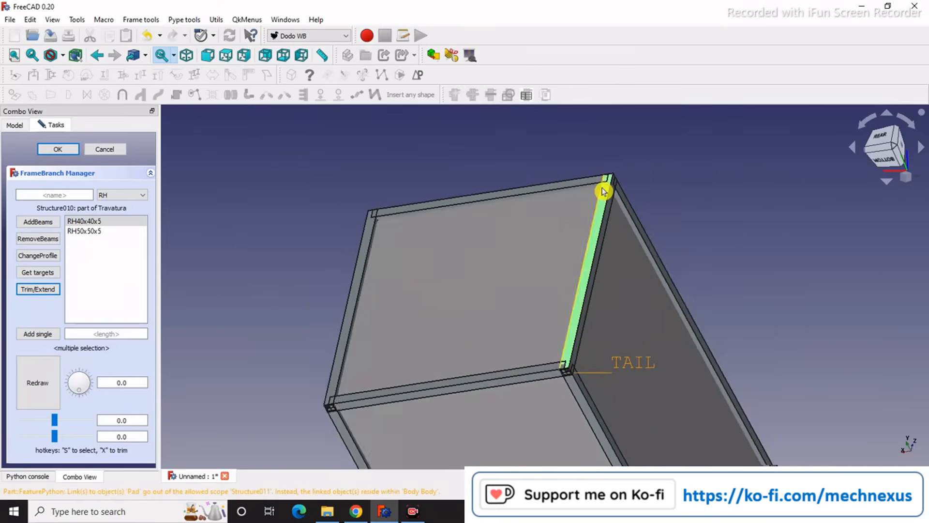
pyautogui.scroll(-7, 622, 213)
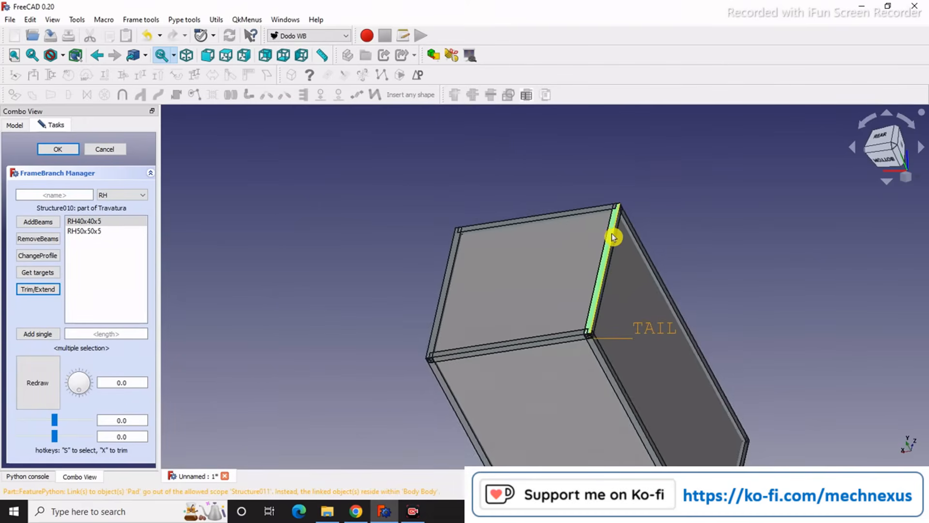
pyautogui.moveTo(613, 235); pyautogui.dragTo(426, 322, button='middle')
pyautogui.scroll(-5, 641, 276)
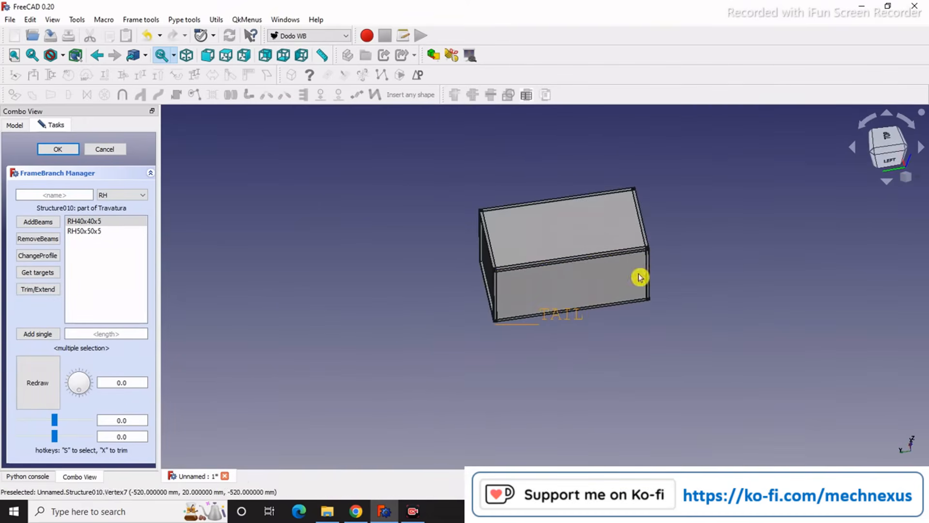
# Set the rear and front upper cross beams as targets and Trim/Extend the frame's upper right long beam to them.
pyautogui.scroll(9, 629, 280)
pyautogui.scroll(-5, 652, 223)
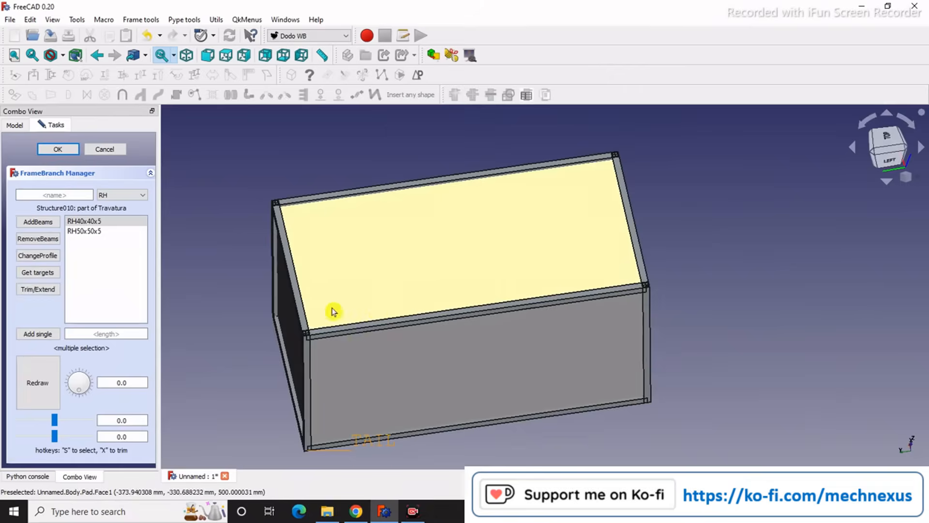
pyautogui.moveTo(295, 295); pyautogui.dragTo(428, 347, button='middle')
pyautogui.scroll(-5, 484, 339)
pyautogui.scroll(2, 413, 261)
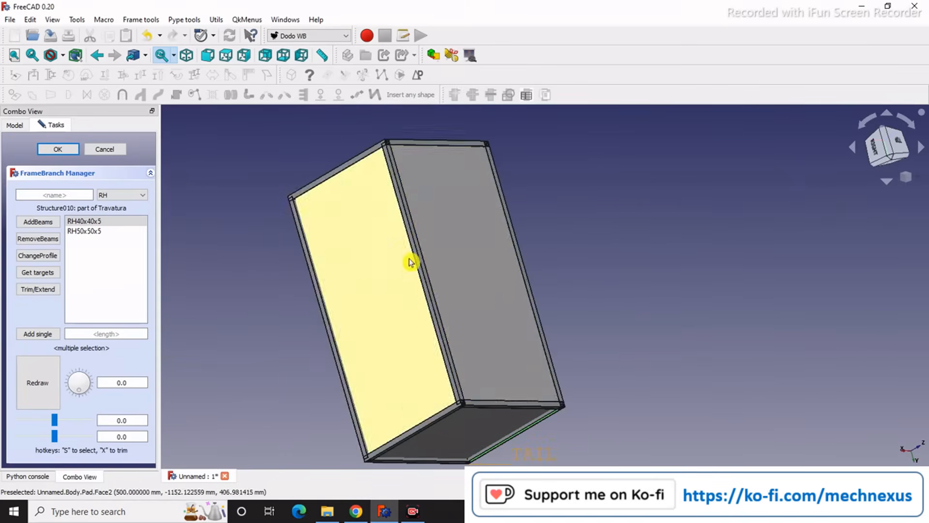
pyautogui.click(885, 209)
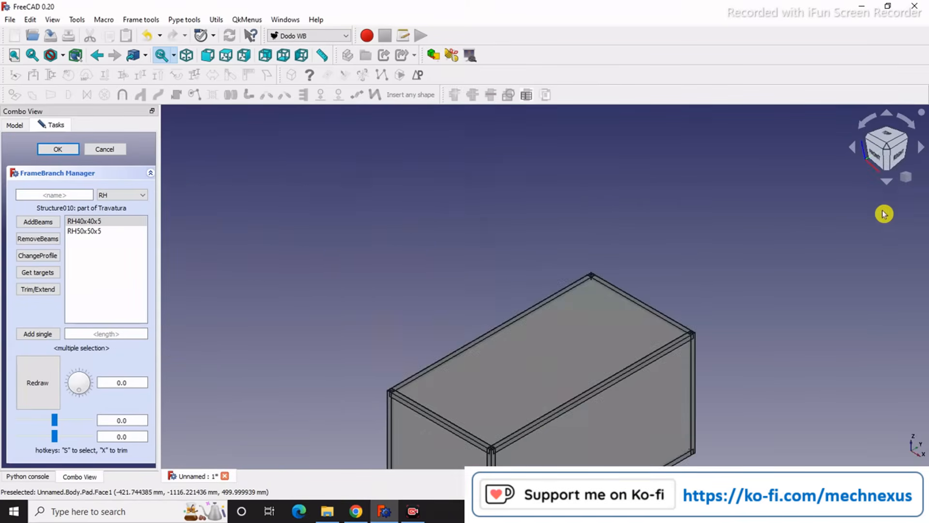
pyautogui.scroll(-3, 577, 376)
pyautogui.scroll(10, 551, 351)
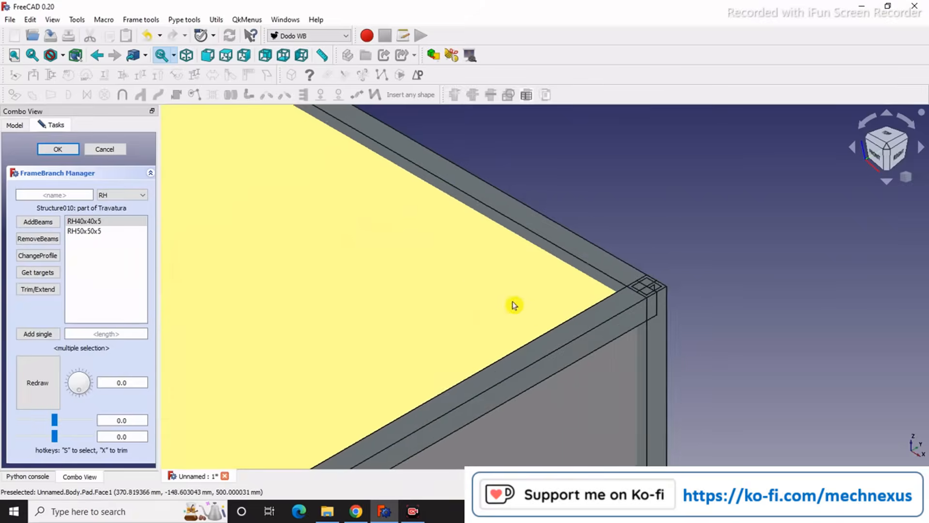
pyautogui.scroll(-6, 790, 201)
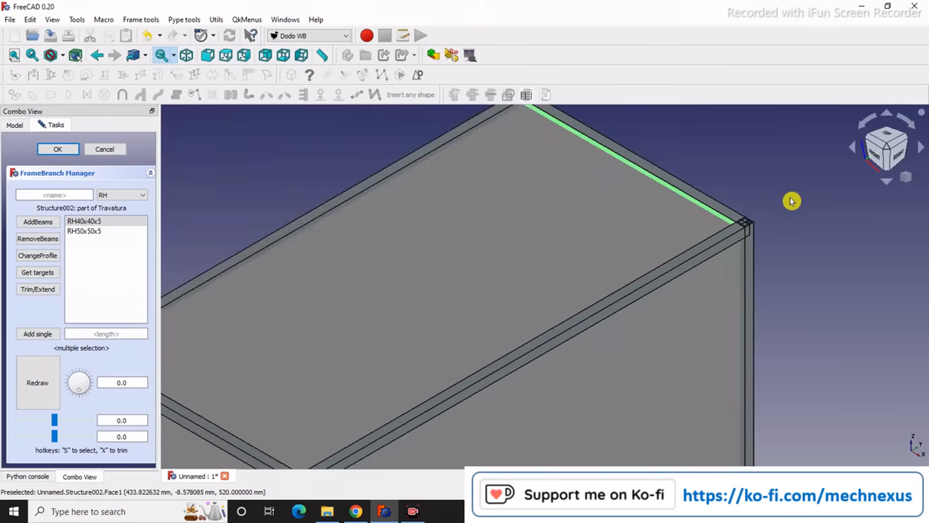
pyautogui.moveTo(652, 272); pyautogui.dragTo(539, 312, button='middle')
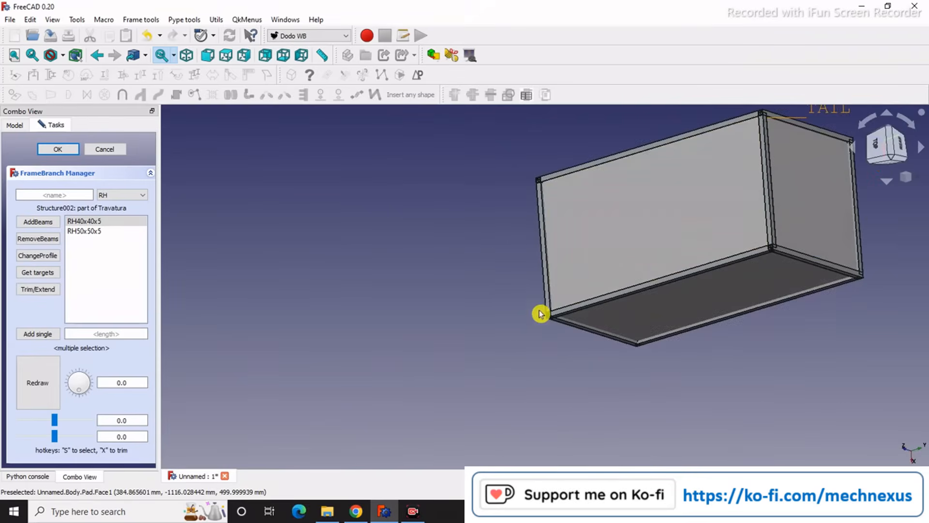
pyautogui.scroll(5, 559, 309)
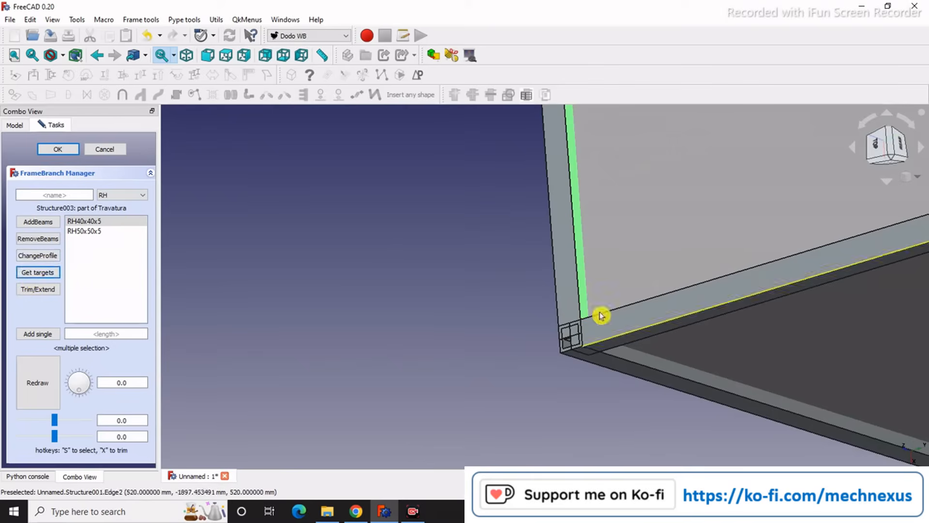
pyautogui.click(615, 322)
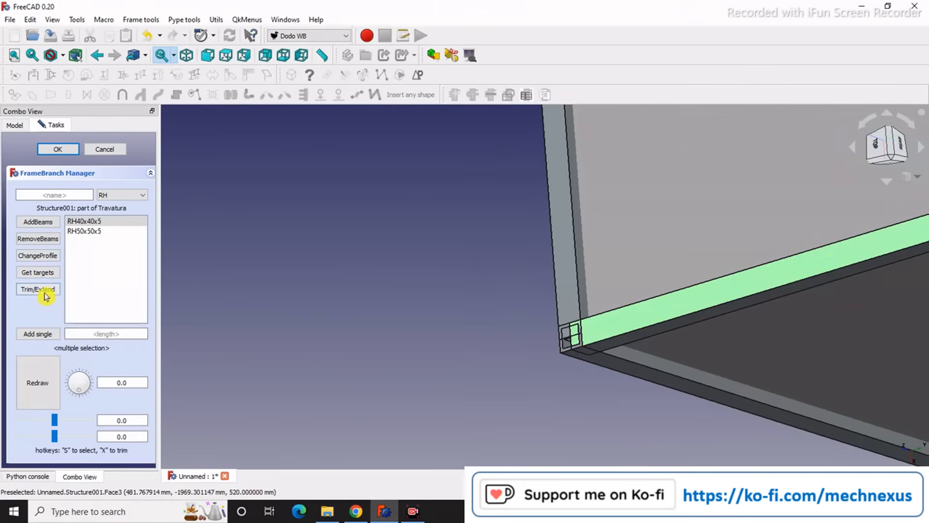
pyautogui.scroll(-8, 600, 342)
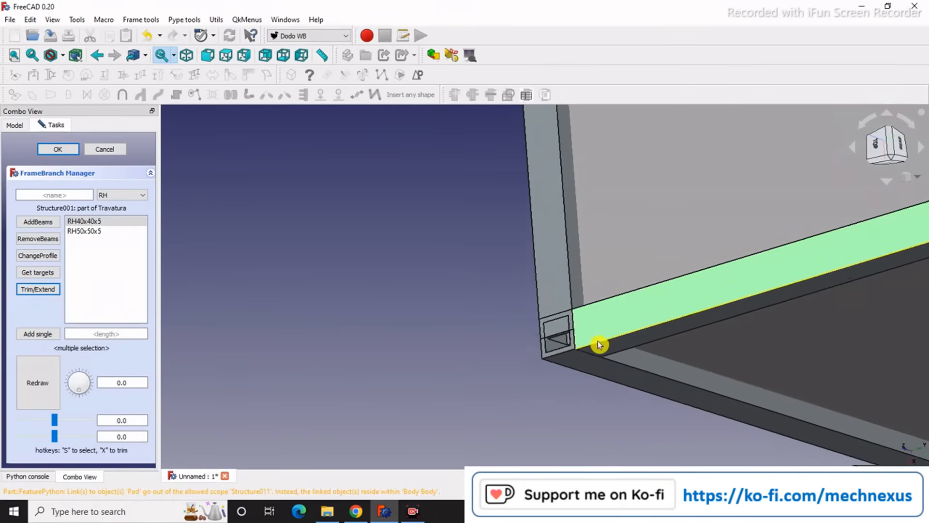
# Trim/Extend the frame's lower right long beam, using the rear and front vertical corner beams on the right face as targets.
pyautogui.moveTo(434, 382); pyautogui.dragTo(574, 331, button='middle')
pyautogui.scroll(4, 639, 359)
pyautogui.scroll(2, 665, 354)
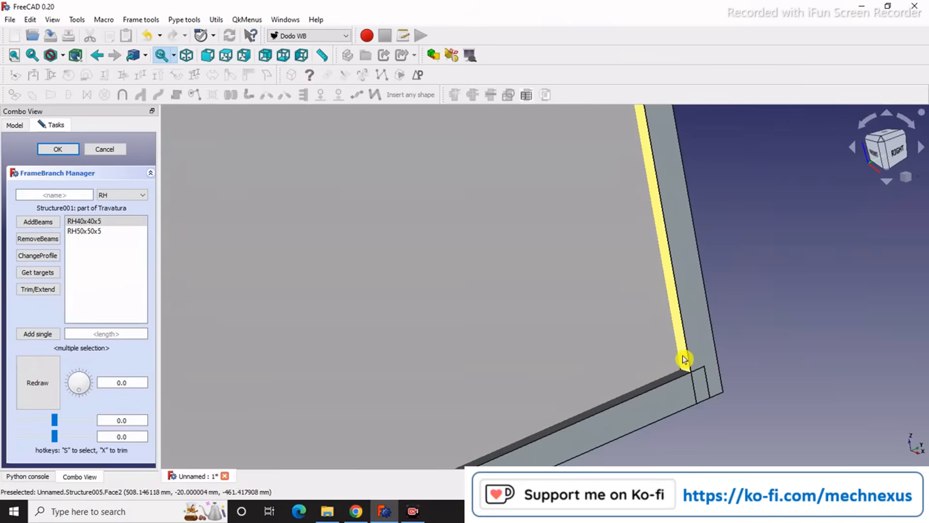
pyautogui.scroll(-6, 834, 305)
pyautogui.moveTo(741, 356); pyautogui.dragTo(556, 385, button='middle')
pyautogui.scroll(5, 726, 293)
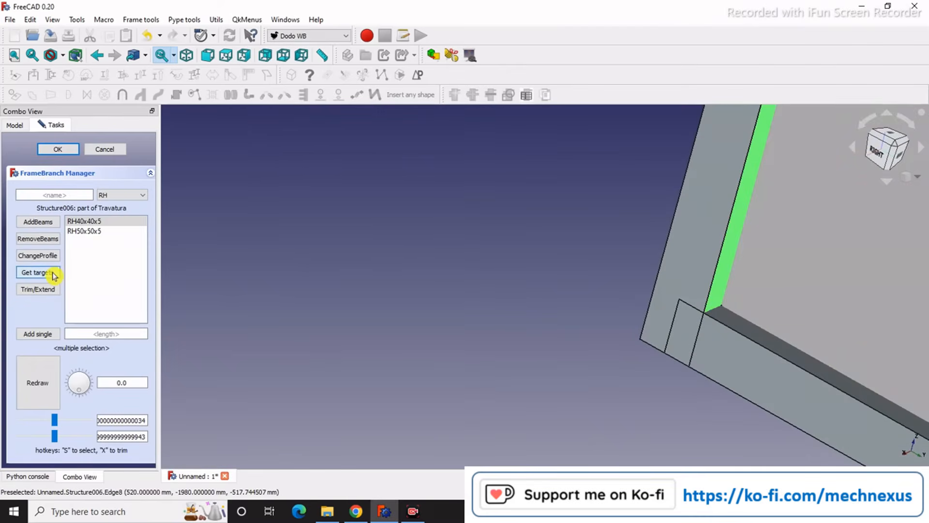
pyautogui.click(737, 363)
pyautogui.scroll(-5, 479, 301)
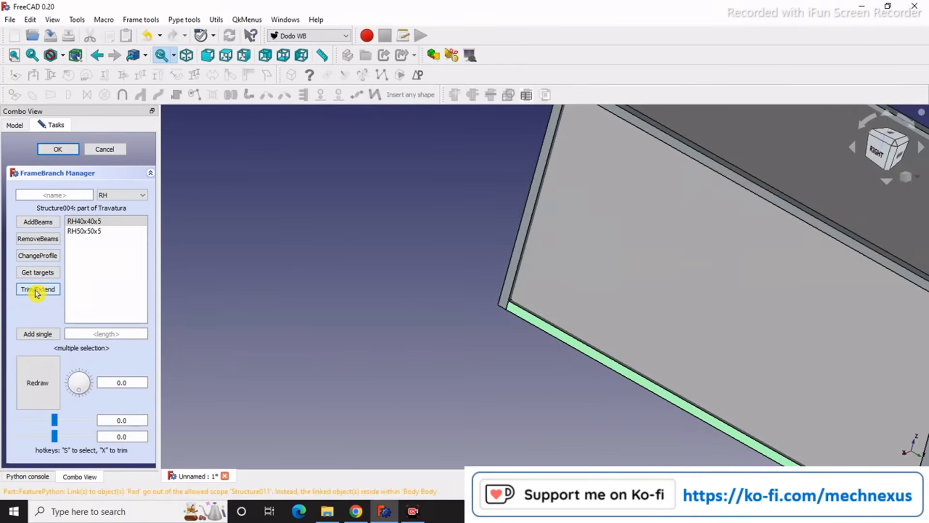
pyautogui.scroll(-5, 380, 312)
pyautogui.scroll(6, 674, 322)
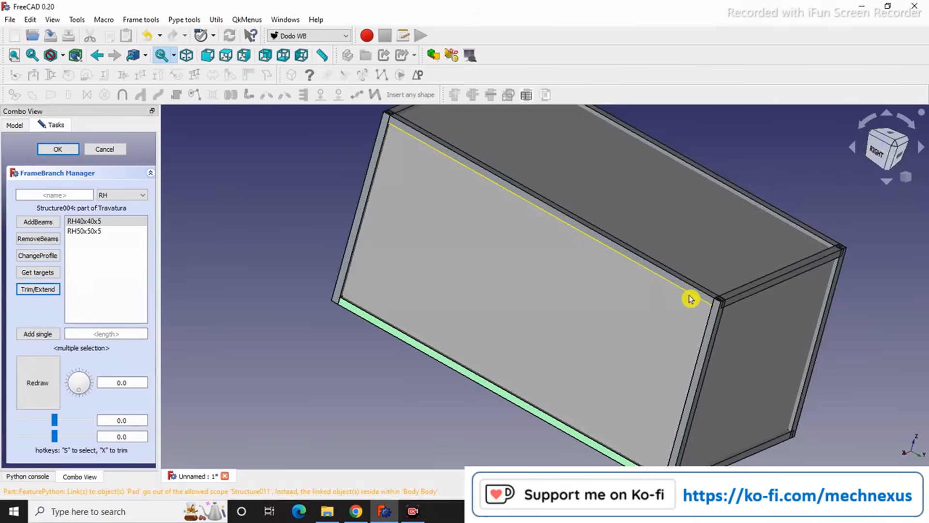
# Trim/Extend the frame's upper left long beam to the front and rear upper cross beams set as targets.
pyautogui.scroll(-5, 590, 423)
pyautogui.moveTo(683, 358); pyautogui.dragTo(830, 347, button='middle')
pyautogui.scroll(-3, 390, 318)
pyautogui.scroll(8, 809, 283)
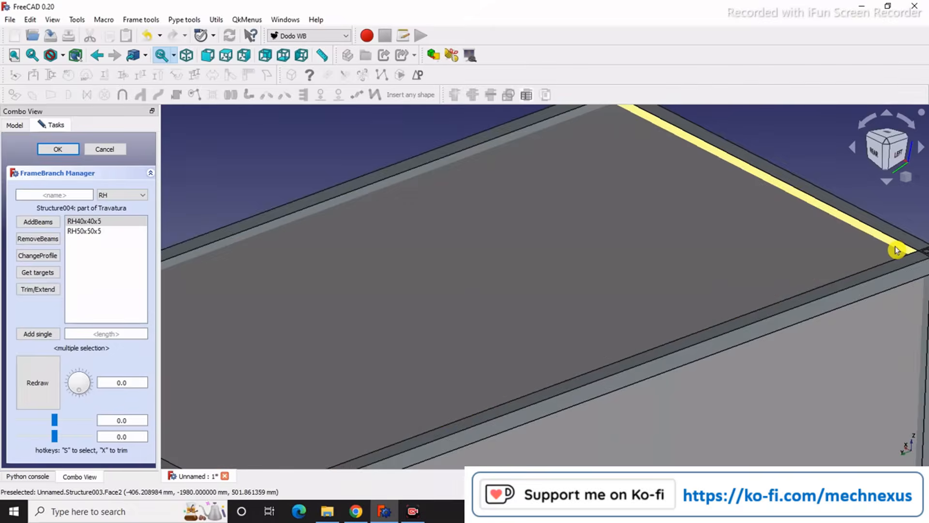
pyautogui.click(896, 249)
pyautogui.scroll(-5, 753, 224)
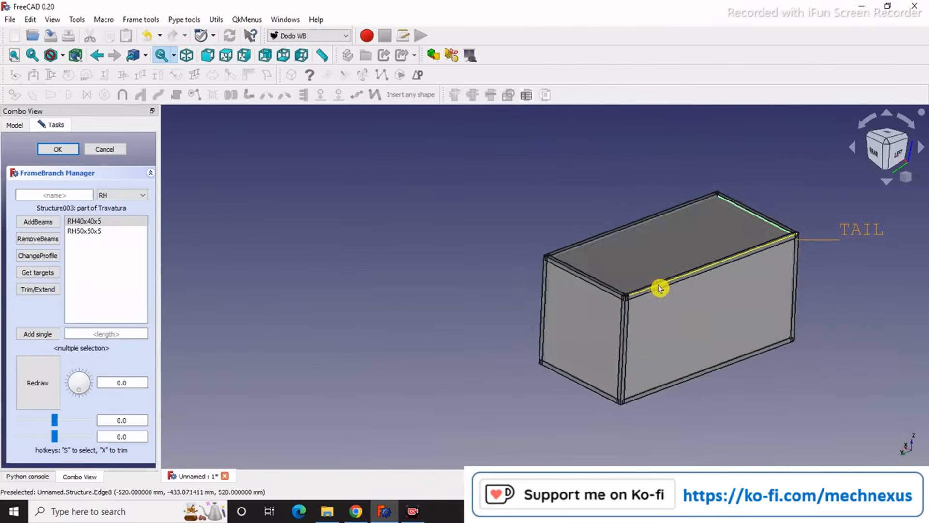
pyautogui.moveTo(659, 288); pyautogui.dragTo(545, 322, button='middle')
pyautogui.scroll(8, 674, 274)
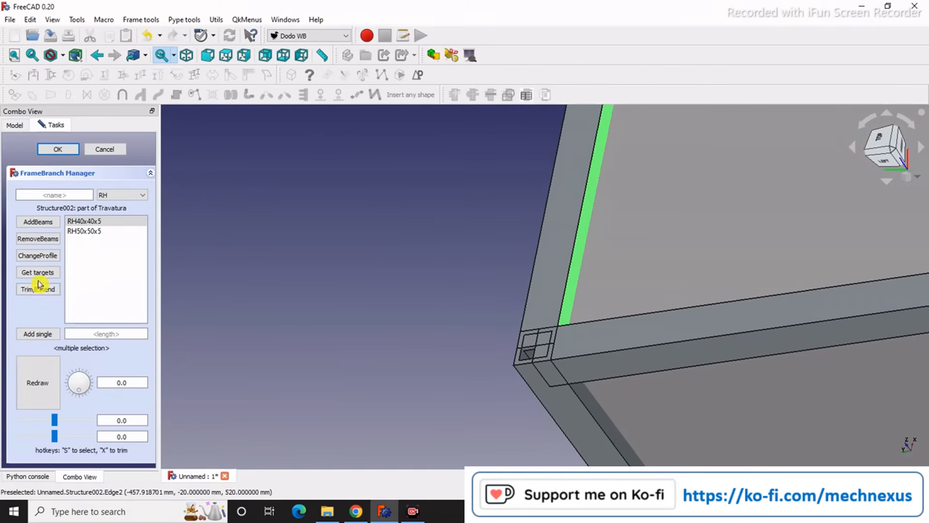
pyautogui.click(634, 339)
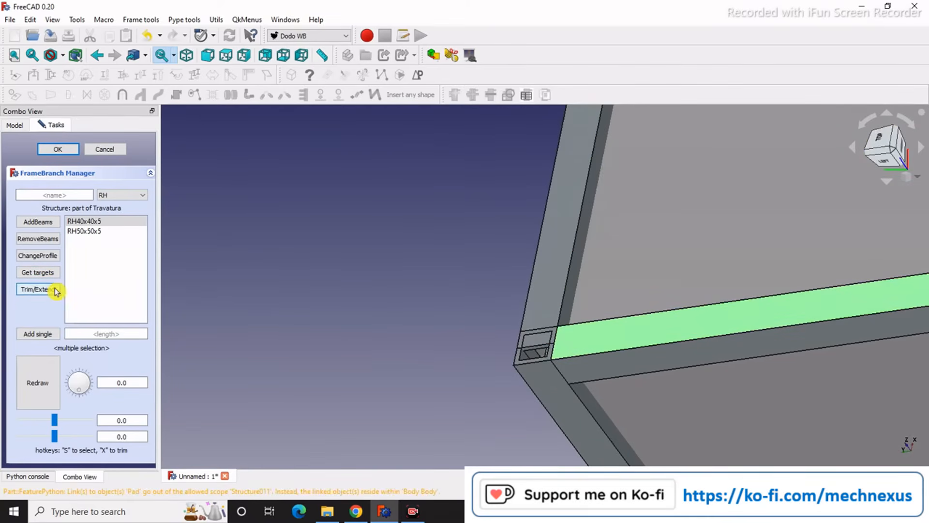
pyautogui.scroll(-10, 326, 274)
# Trim/Extend the frame's lower left long beam to the left face's two vertical corner beams, clearing the selection when done.
pyautogui.moveTo(478, 374); pyautogui.dragTo(560, 402, button='middle')
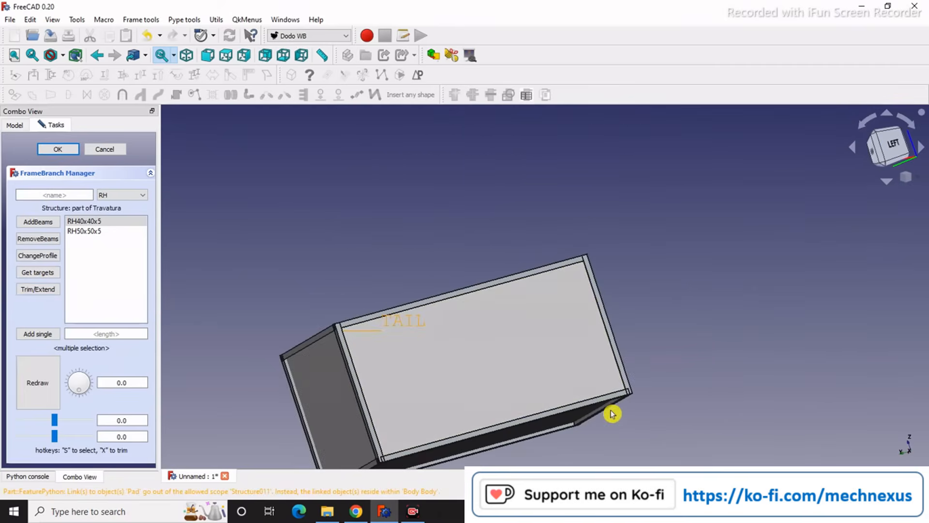
pyautogui.scroll(8, 629, 388)
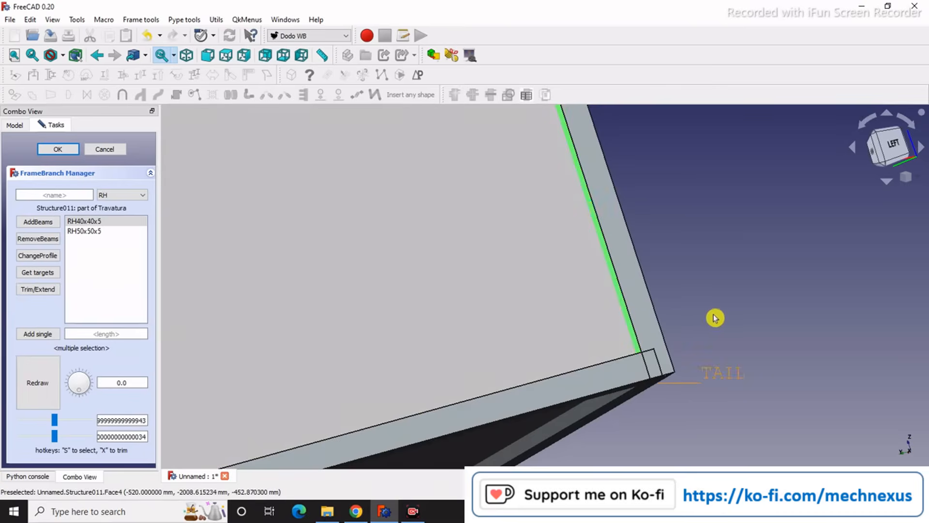
pyautogui.scroll(-10, 716, 318)
pyautogui.moveTo(649, 359); pyautogui.dragTo(400, 310, button='middle')
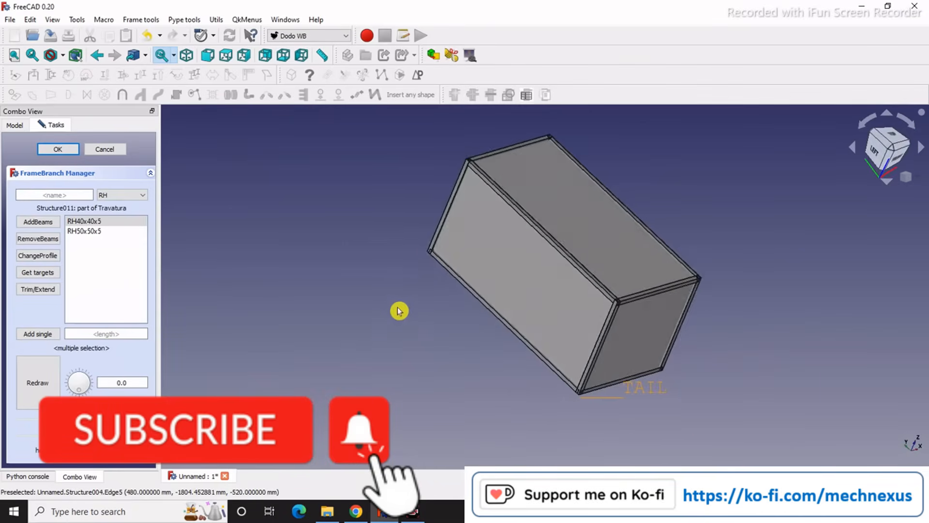
pyautogui.scroll(10, 399, 311)
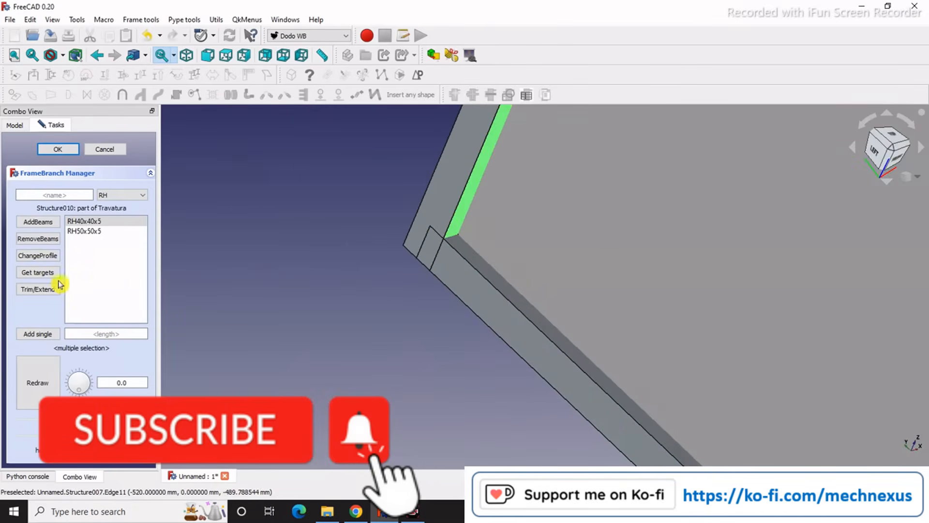
pyautogui.click(466, 294)
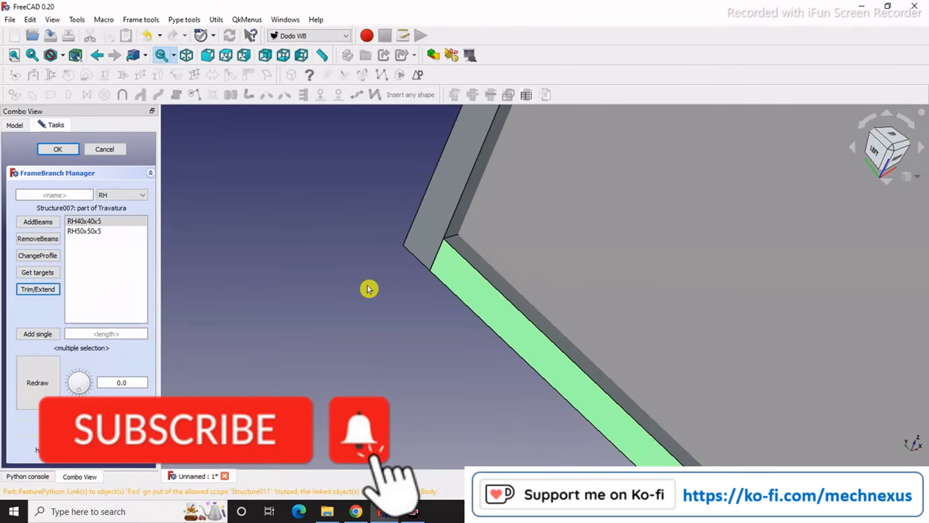
pyautogui.scroll(-8, 369, 289)
pyautogui.click(359, 304)
# Set the upper left and upper right long beams as targets, Trim/Extend the front upper cross beam to them, and clear the selection.
pyautogui.scroll(5, 597, 331)
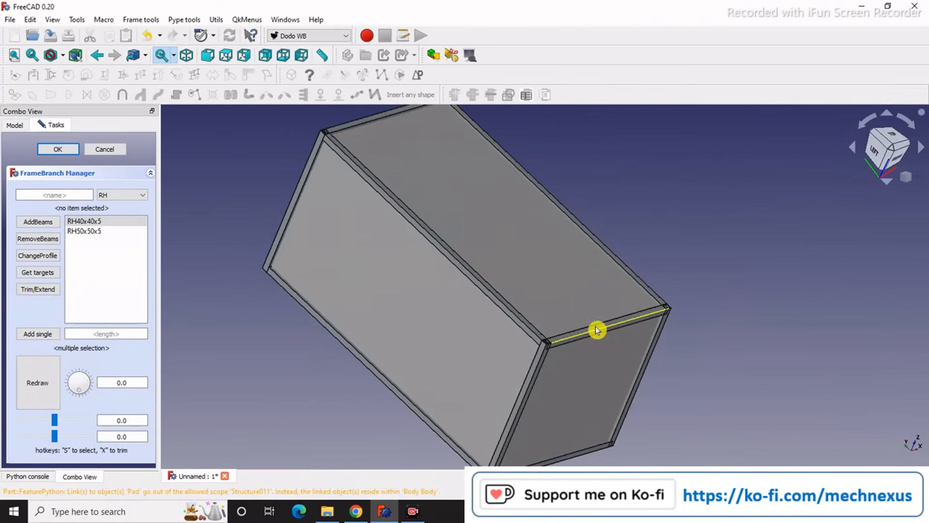
pyautogui.moveTo(597, 330); pyautogui.dragTo(547, 332, button='middle')
pyautogui.scroll(6, 605, 348)
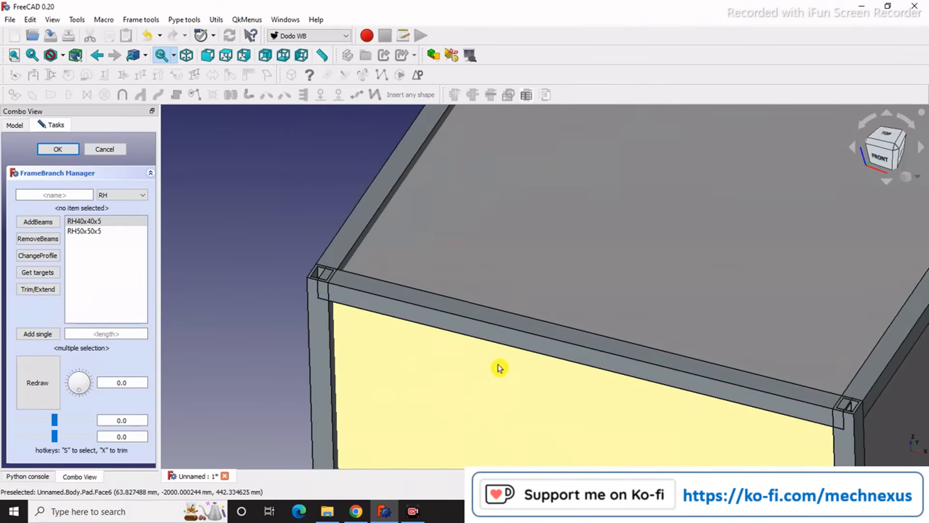
pyautogui.scroll(5, 348, 276)
pyautogui.click(380, 248)
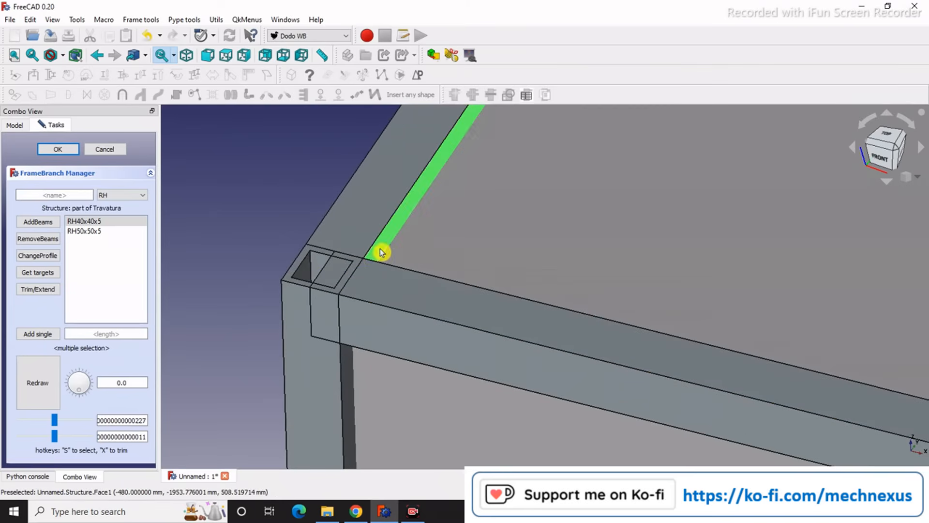
pyautogui.scroll(-5, 380, 249)
pyautogui.moveTo(347, 274); pyautogui.dragTo(592, 284, button='middle')
pyautogui.scroll(3, 565, 280)
pyautogui.scroll(-3, 702, 291)
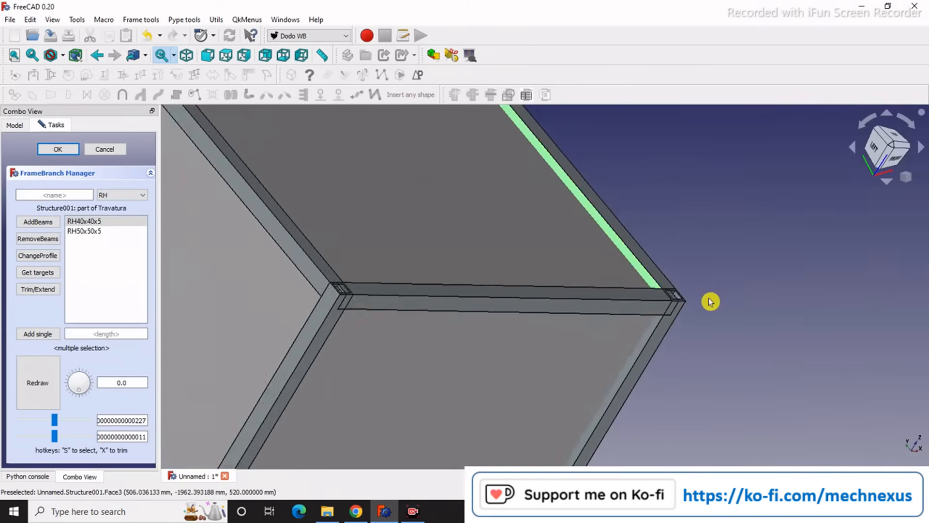
pyautogui.click(586, 297)
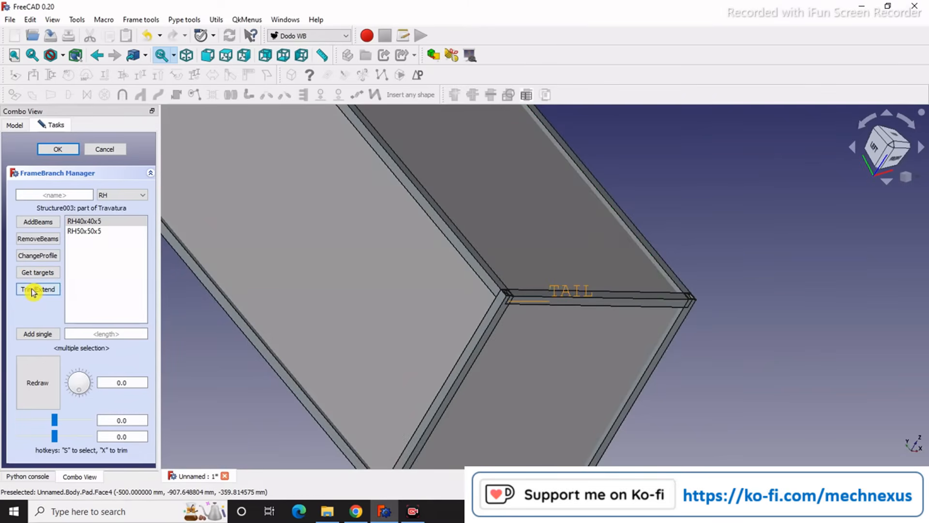
pyautogui.scroll(3, 614, 305)
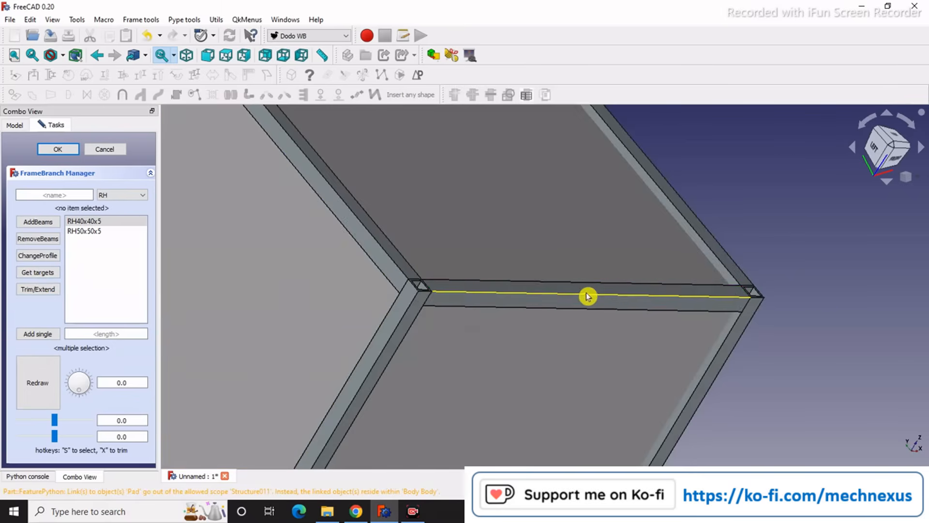
pyautogui.scroll(2, 588, 296)
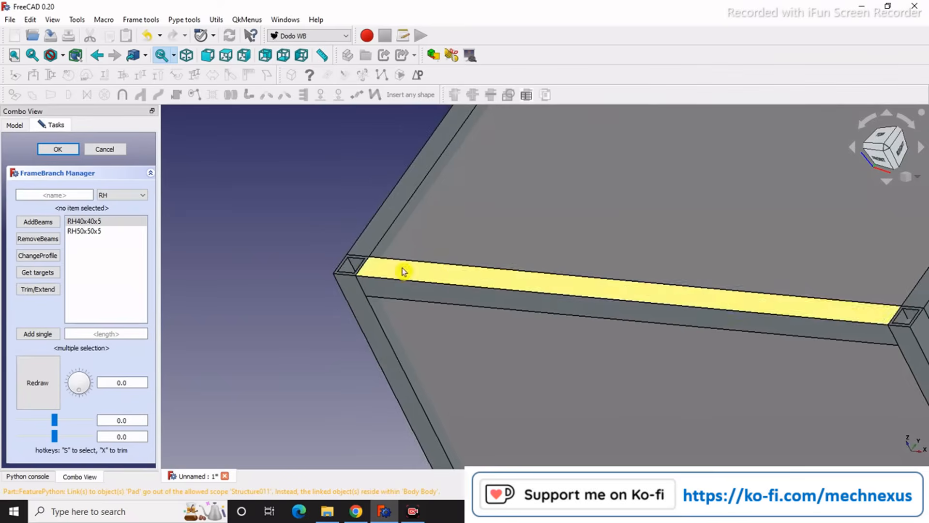
# Trim/Extend the front lower cross beam to the front left and front right vertical corner beams set as targets.
pyautogui.scroll(-5, 404, 275)
pyautogui.scroll(5, 460, 367)
pyautogui.scroll(5, 428, 361)
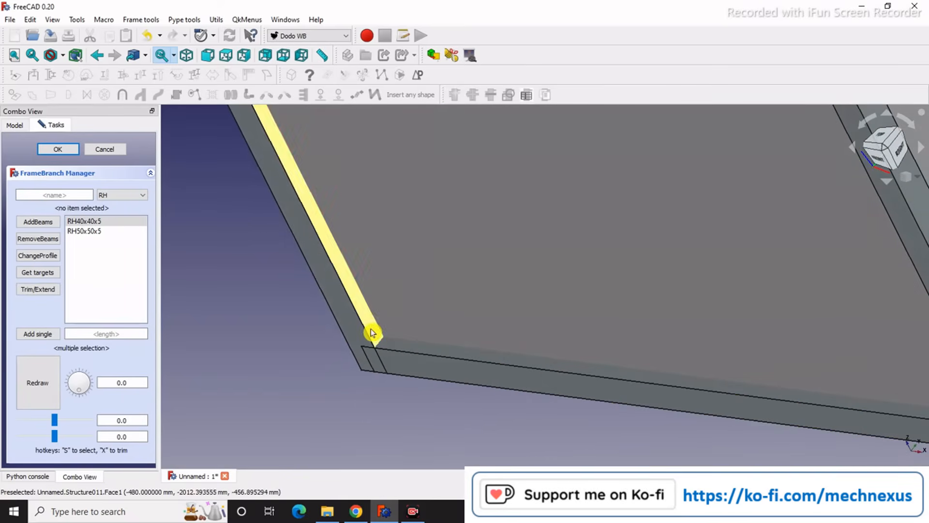
pyautogui.click(372, 333)
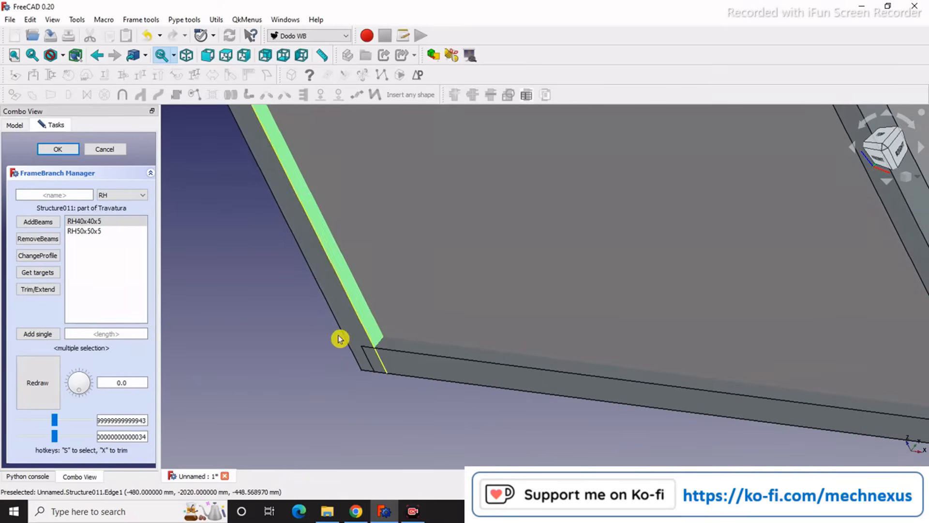
pyautogui.scroll(-5, 341, 338)
pyautogui.moveTo(397, 354); pyautogui.dragTo(599, 247, button='middle')
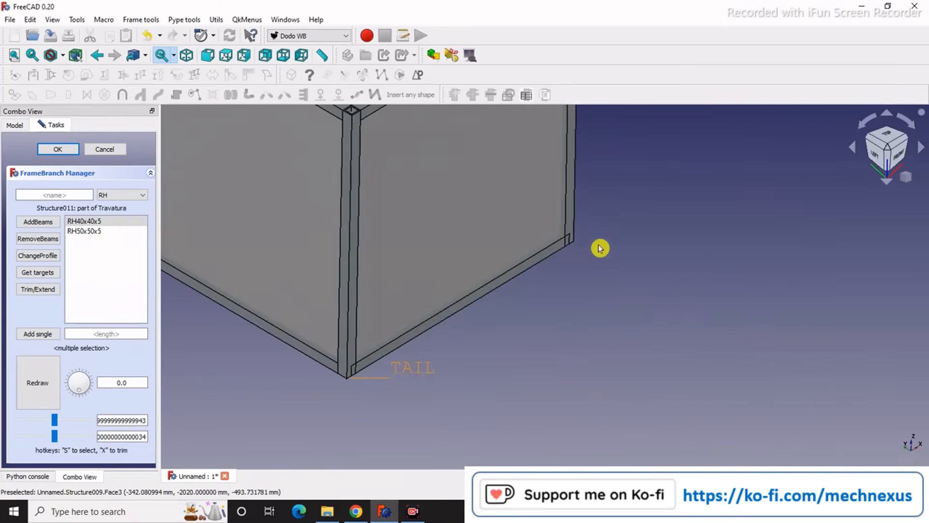
pyautogui.scroll(5, 531, 228)
pyautogui.click(518, 228)
pyautogui.scroll(-5, 649, 263)
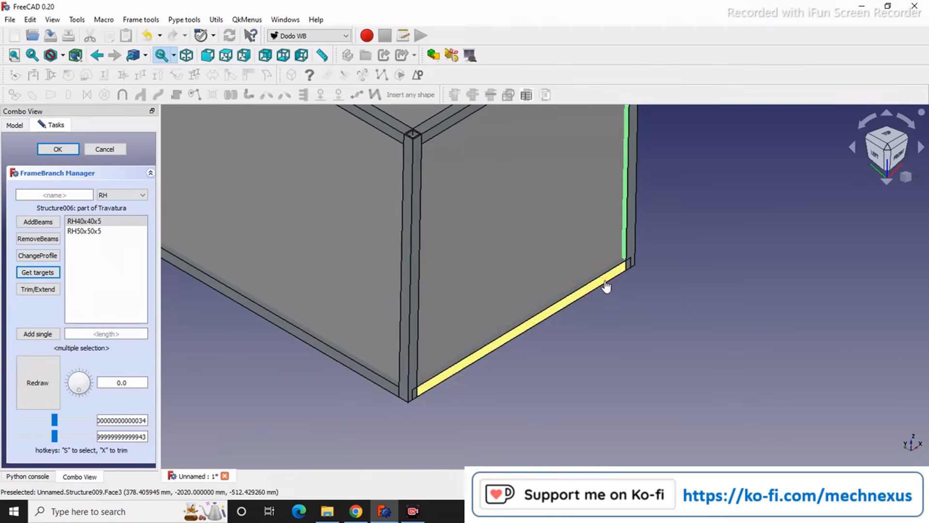
pyautogui.click(574, 308)
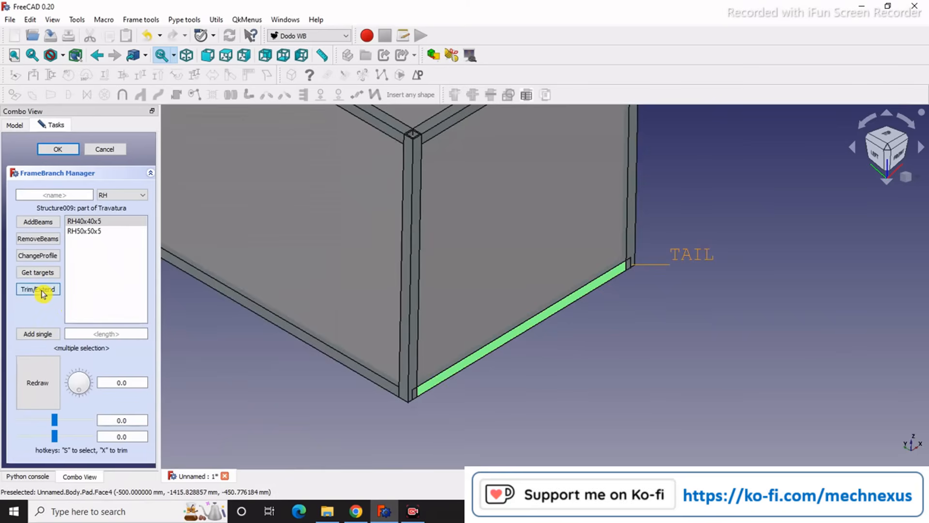
pyautogui.scroll(-4, 546, 360)
pyautogui.scroll(5, 544, 231)
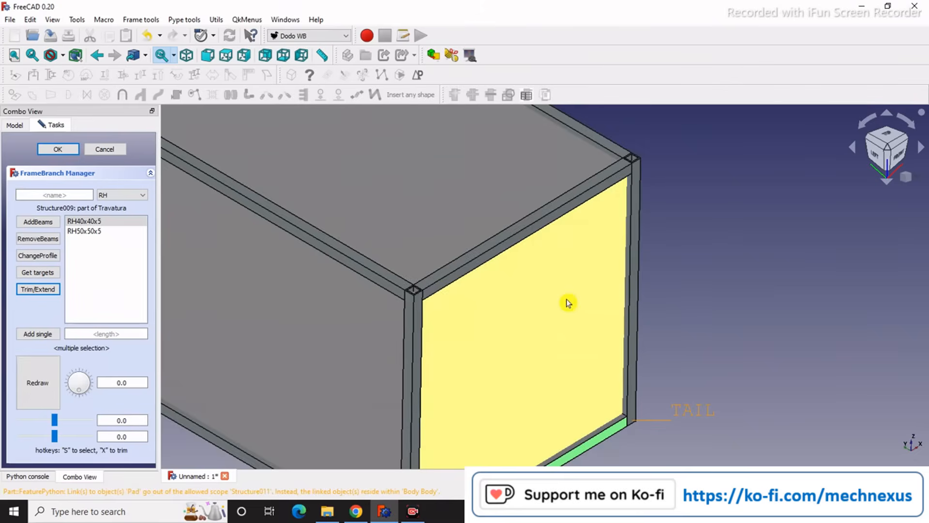
# Trim/Extend the rear upper cross beam to the upper right and upper left long beams set as targets.
pyautogui.scroll(-3, 567, 303)
pyautogui.moveTo(263, 215); pyautogui.dragTo(430, 272, button='middle')
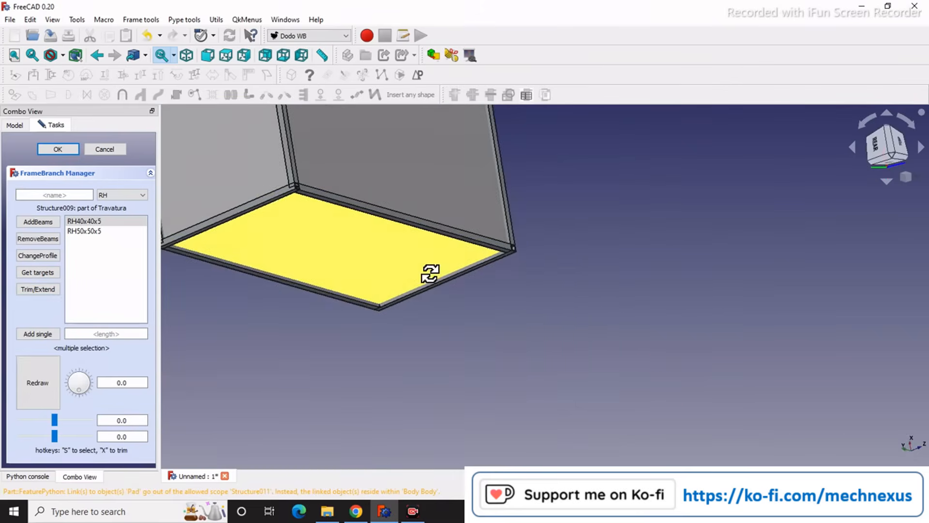
pyautogui.scroll(-2, 417, 292)
pyautogui.scroll(6, 305, 115)
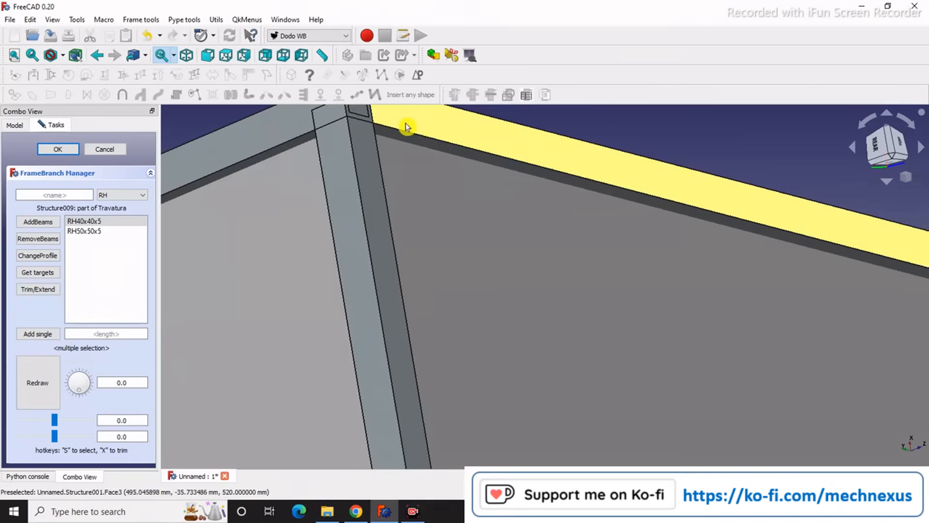
pyautogui.scroll(-5, 387, 147)
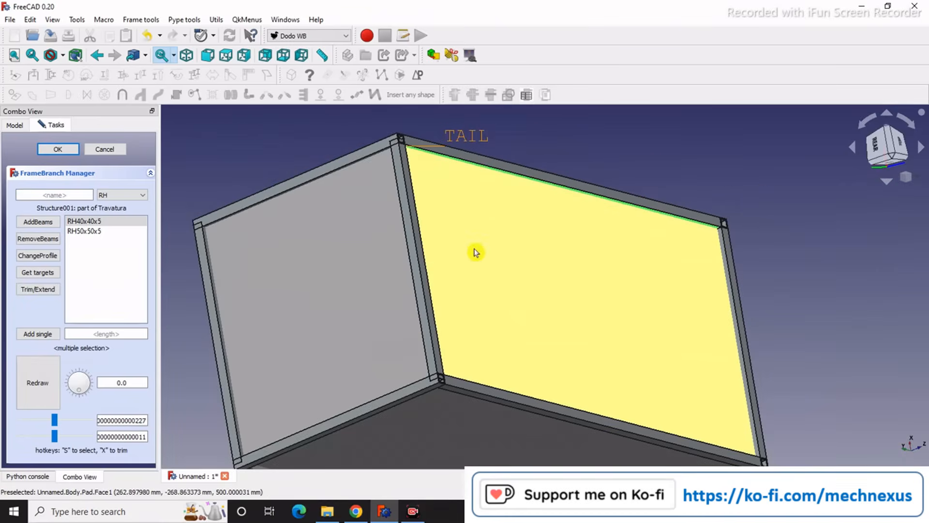
pyautogui.moveTo(475, 252); pyautogui.dragTo(524, 386, button='middle')
pyautogui.scroll(4, 498, 383)
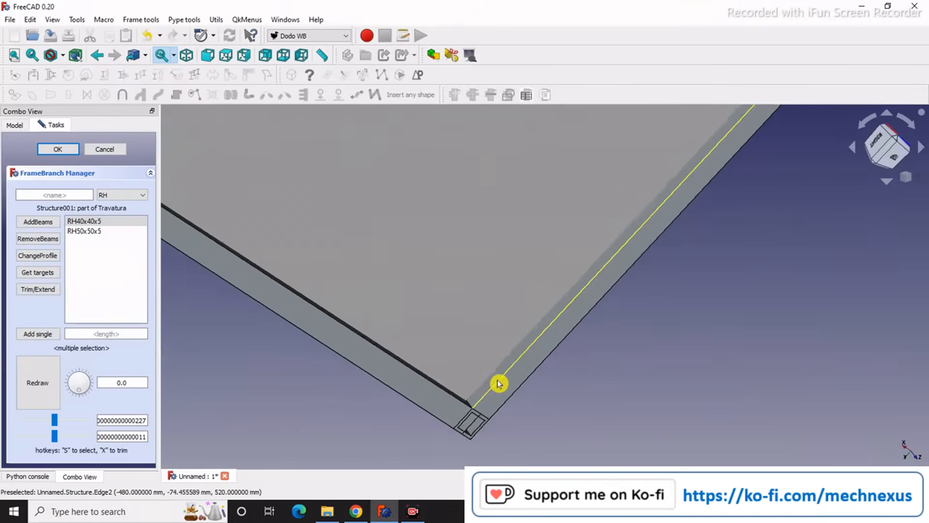
pyautogui.click(494, 379)
pyautogui.scroll(-2, 671, 350)
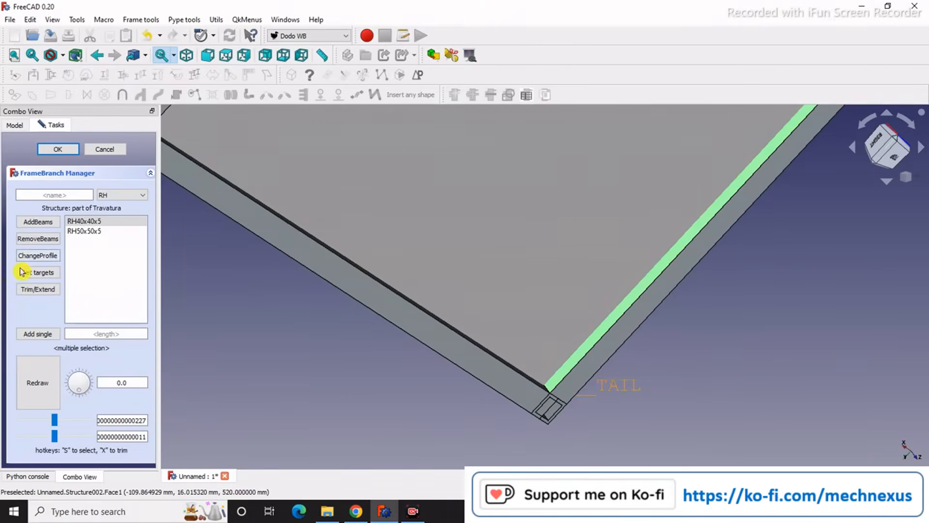
pyautogui.click(458, 365)
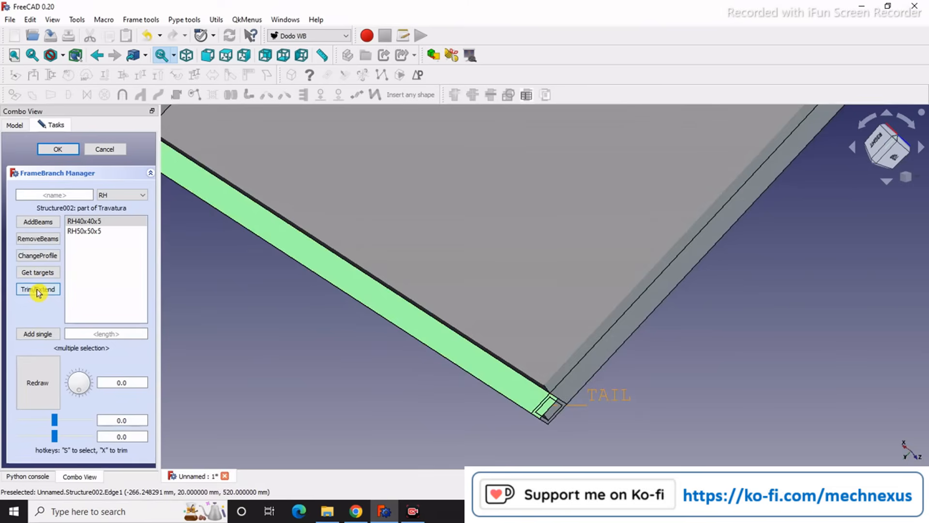
pyautogui.scroll(-6, 465, 359)
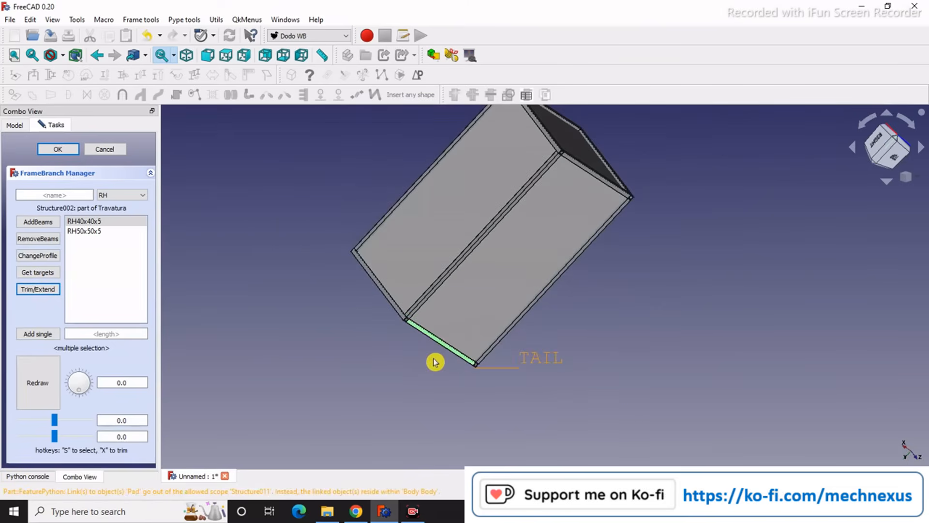
# Set the lower left and lower right long beams as targets, Trim/Extend the rear lower cross beam to them, and clear the selection.
pyautogui.rightClick(585, 287)
pyautogui.middleClick(381, 345)
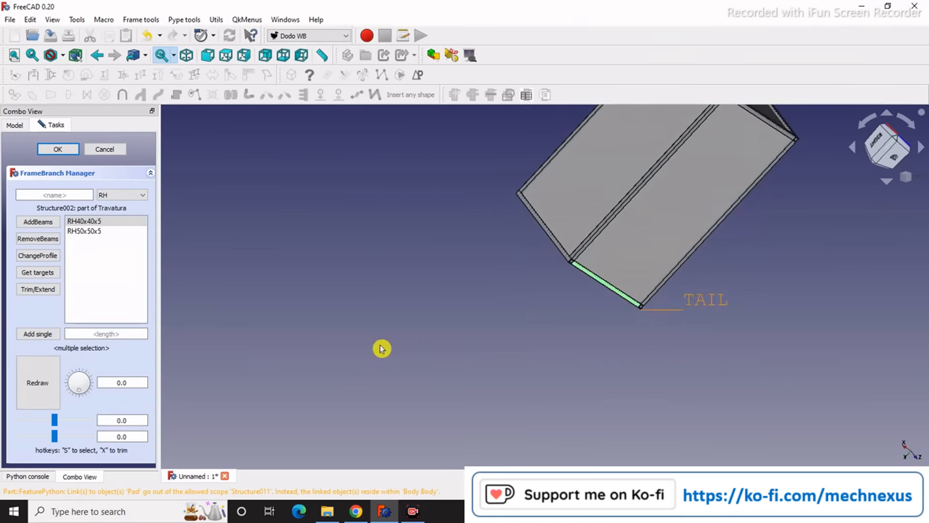
pyautogui.moveTo(382, 349); pyautogui.dragTo(623, 323, button='middle')
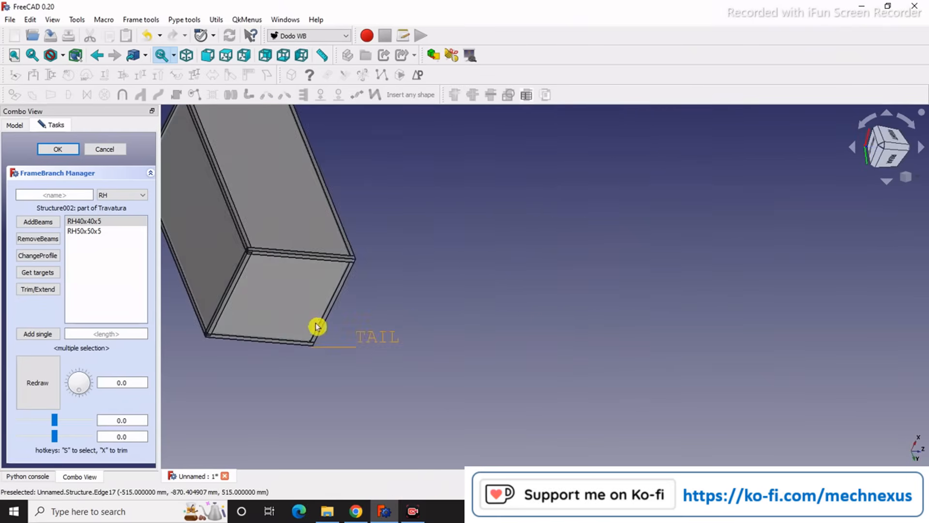
pyautogui.scroll(5, 229, 284)
pyautogui.scroll(-5, 384, 264)
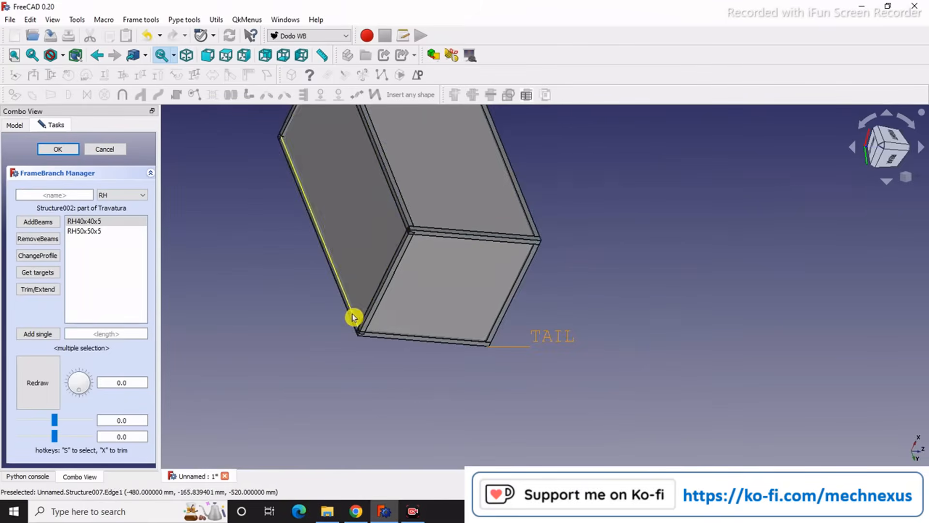
pyautogui.scroll(5, 349, 318)
pyautogui.click(387, 342)
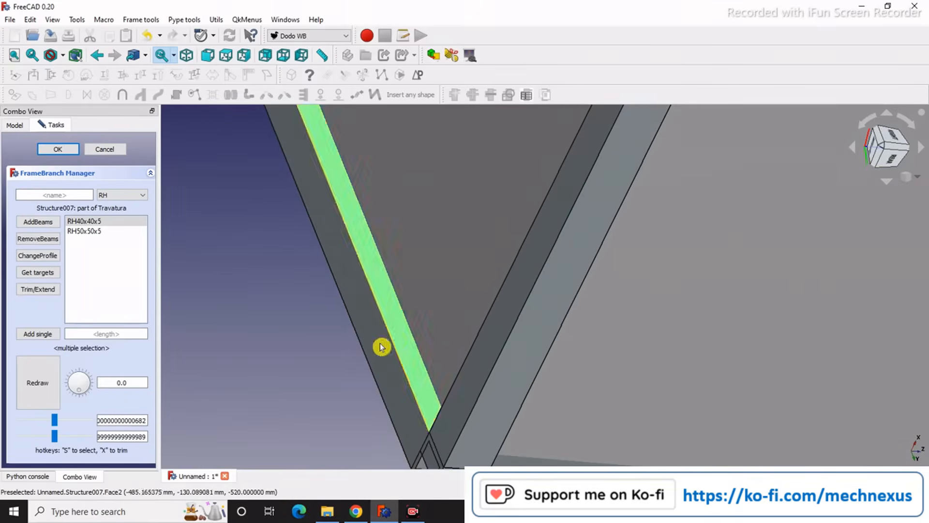
pyautogui.scroll(-3, 360, 358)
pyautogui.moveTo(349, 357); pyautogui.dragTo(388, 351, button='middle')
pyautogui.scroll(7, 196, 425)
pyautogui.scroll(2, 252, 418)
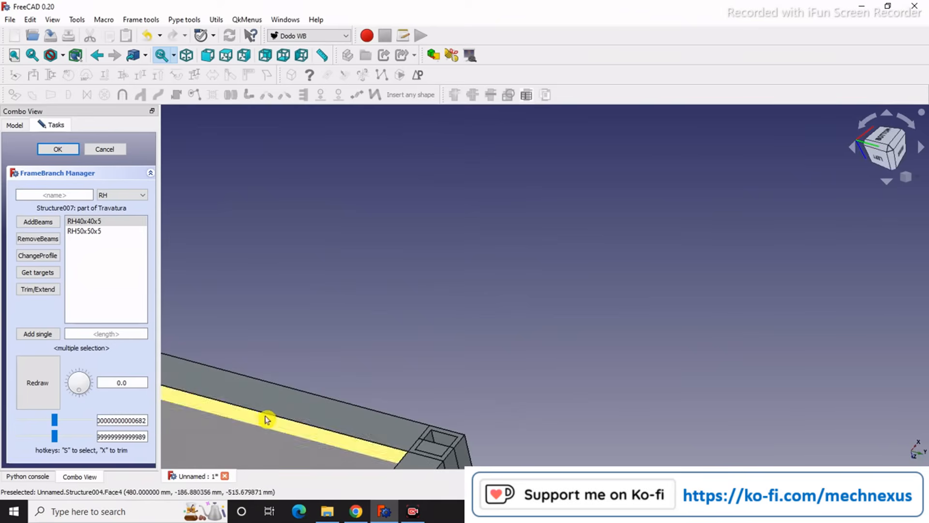
pyautogui.click(270, 424)
pyautogui.click(43, 272)
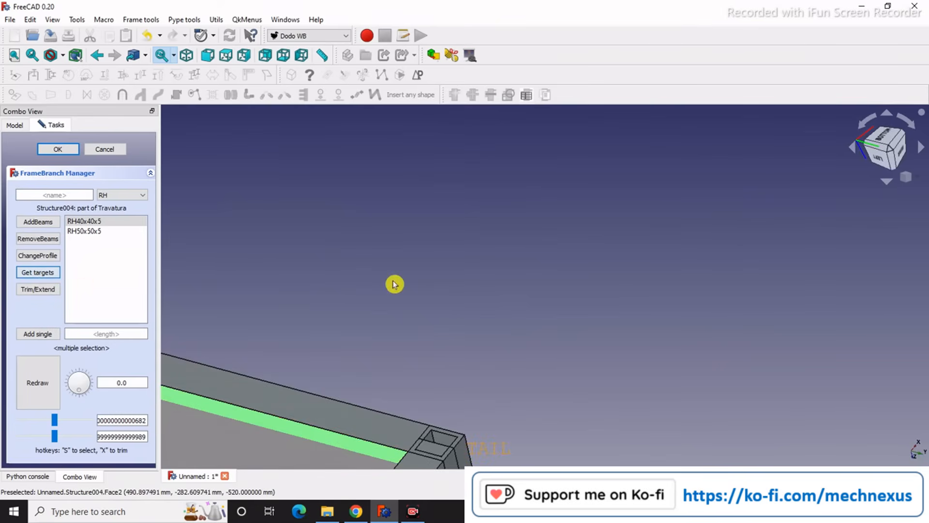
pyautogui.scroll(-3, 458, 271)
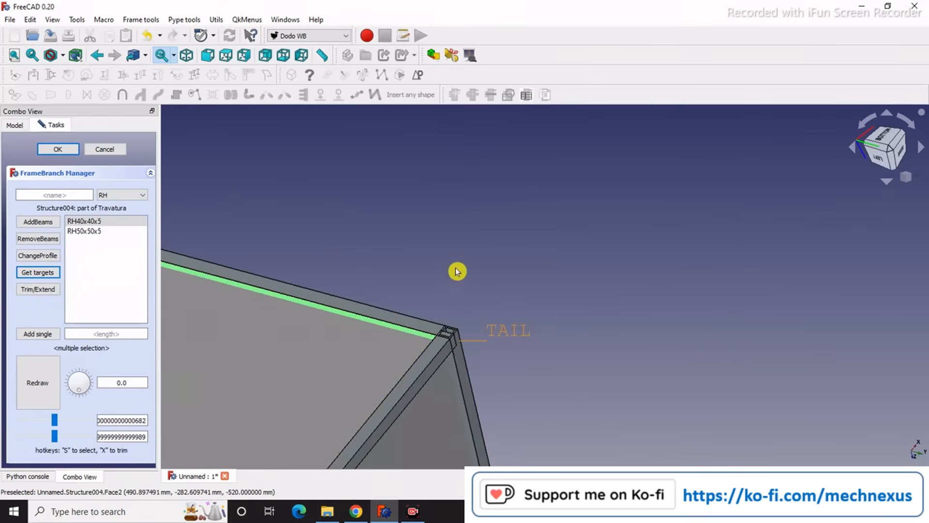
pyautogui.click(431, 348)
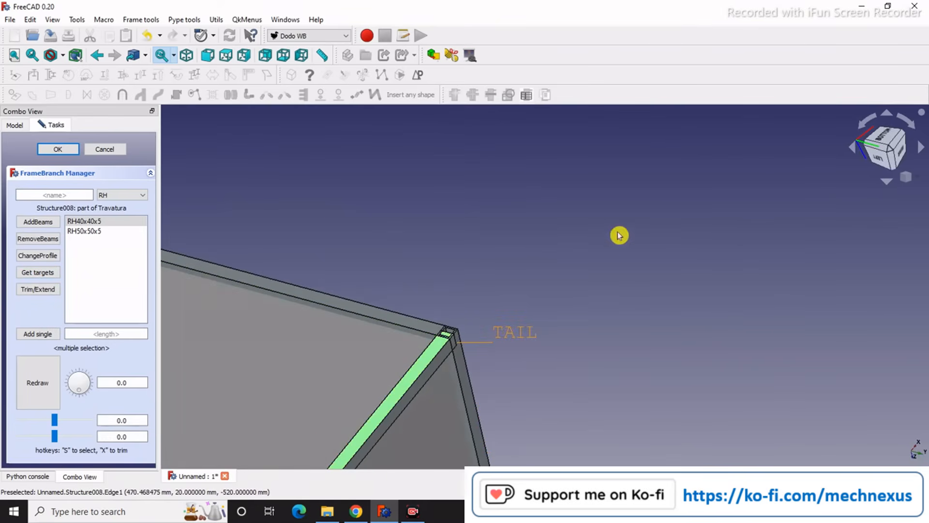
pyautogui.click(48, 290)
pyautogui.scroll(-5, 575, 234)
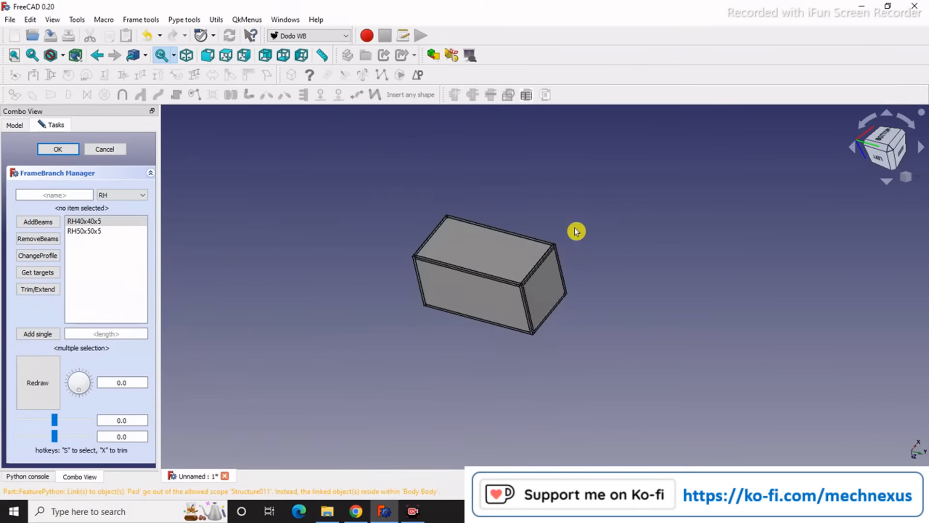
# Examine the trimmed corner joints of the whole frame in the isometric view.
pyautogui.click(919, 178)
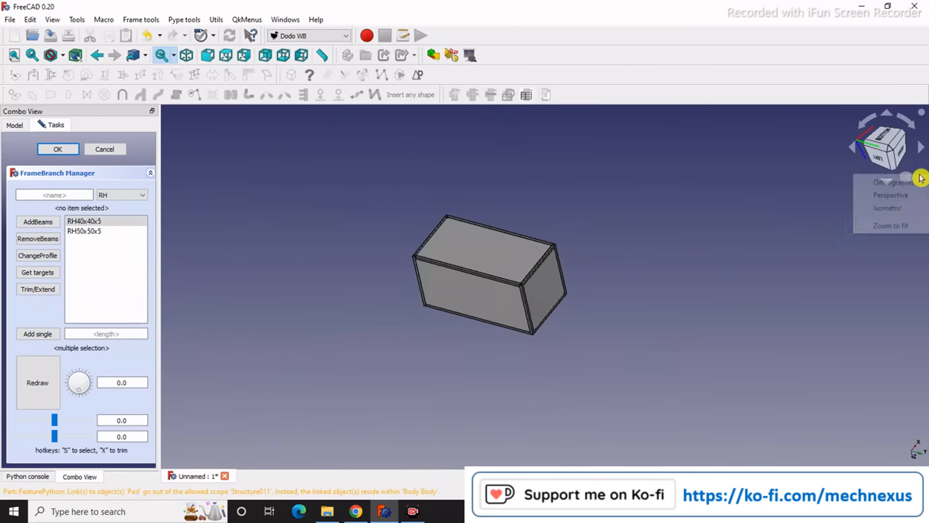
pyautogui.click(888, 206)
pyautogui.scroll(2, 463, 306)
pyautogui.scroll(6, 509, 342)
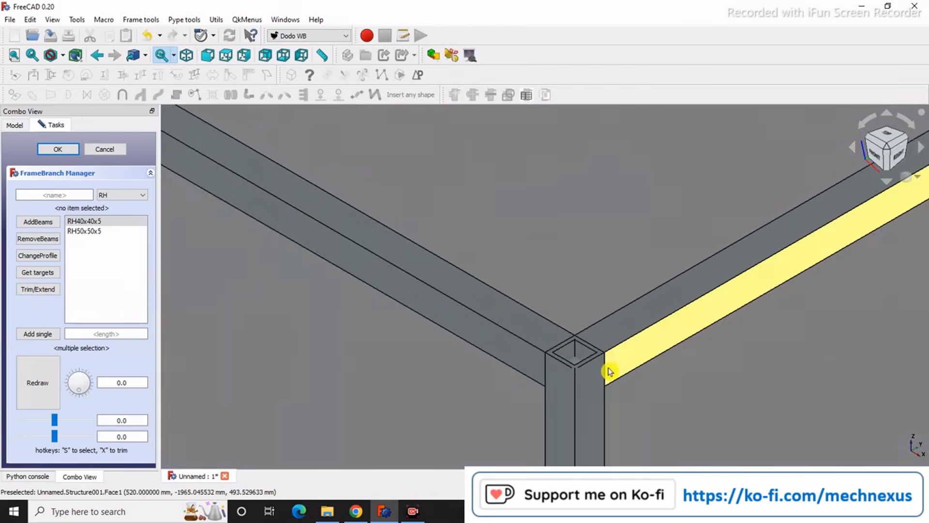
pyautogui.scroll(-6, 533, 341)
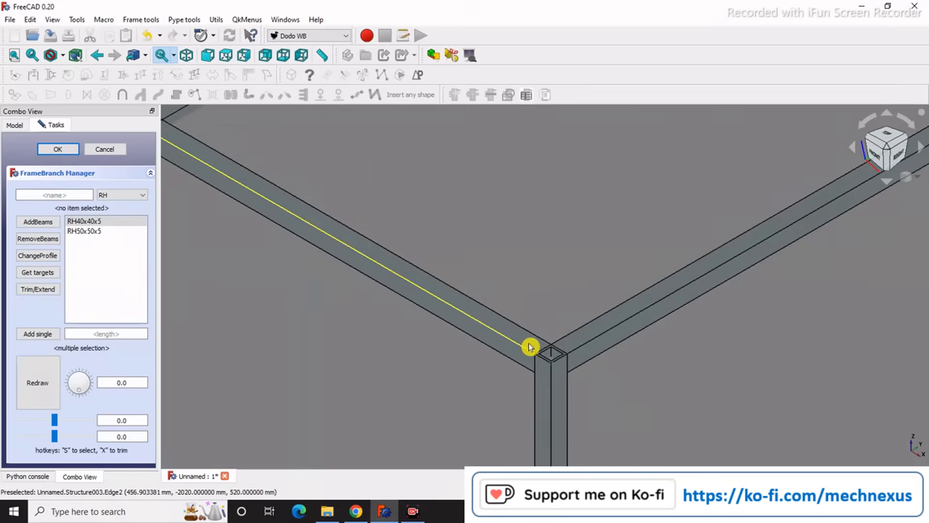
pyautogui.scroll(5, 496, 305)
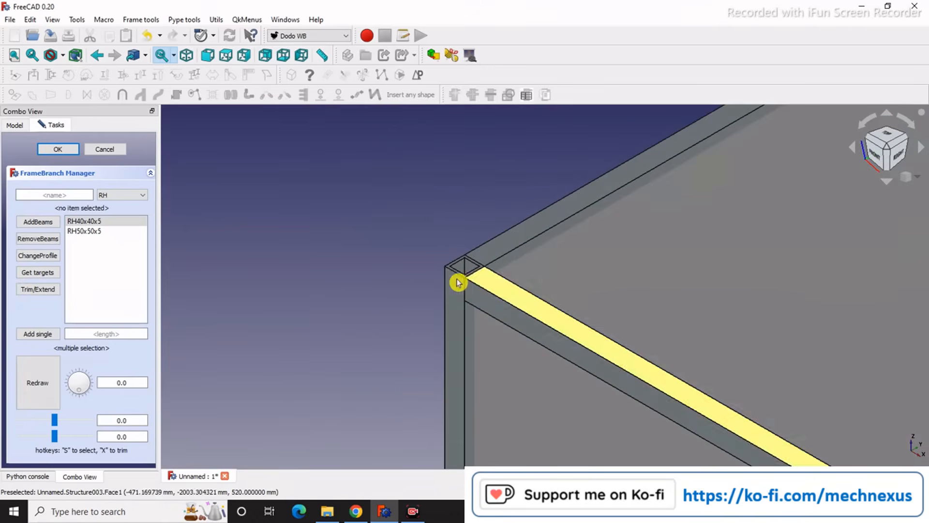
pyautogui.scroll(-5, 344, 280)
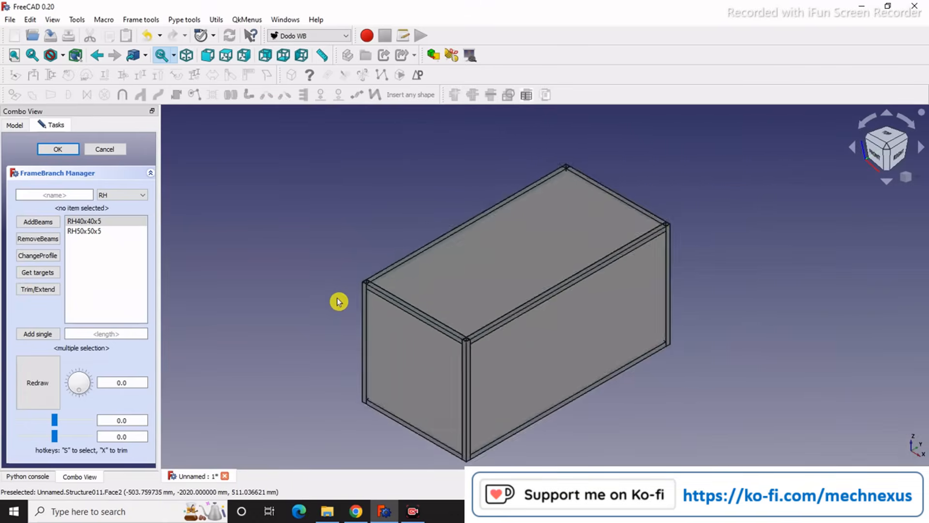
pyautogui.scroll(5, 567, 249)
pyautogui.scroll(-5, 601, 239)
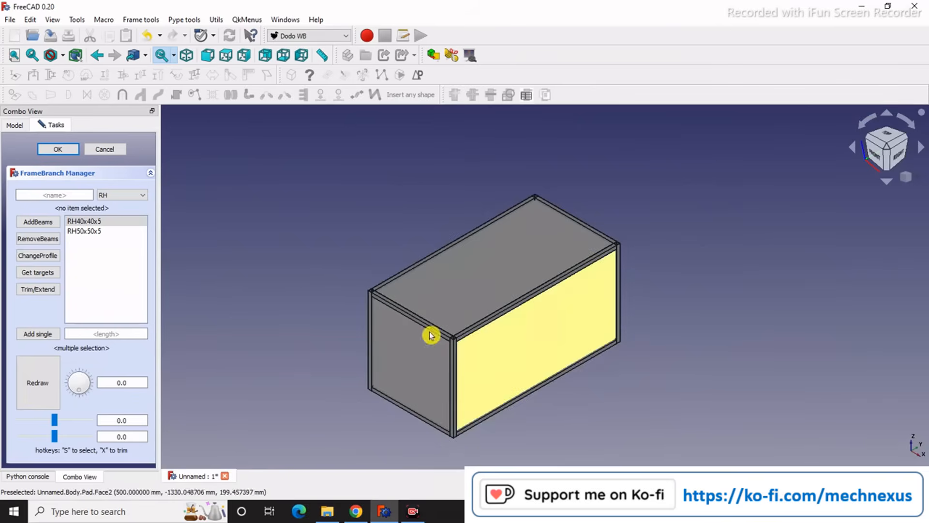
# Close the FrameBranch Manager and hide the Pad so that only the beam frame is displayed.
pyautogui.click(99, 151)
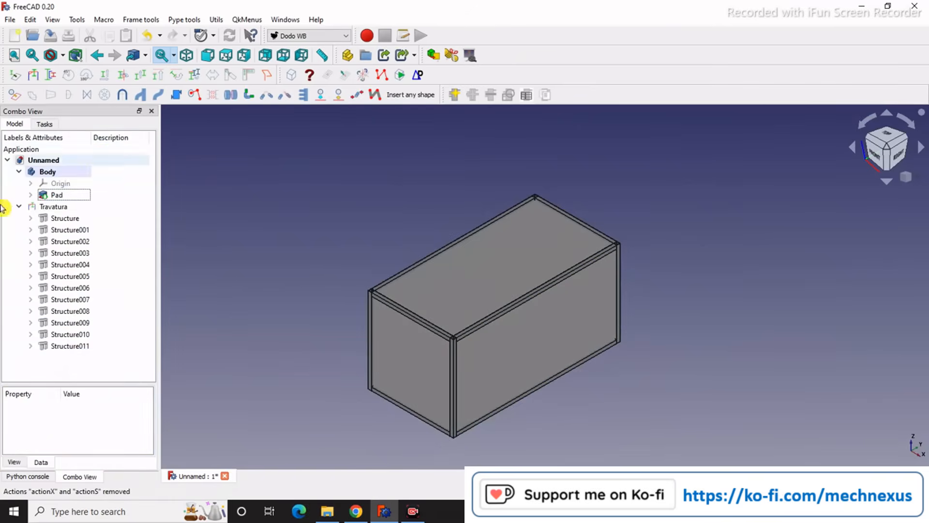
pyautogui.scroll(3, 442, 326)
pyautogui.click(65, 173)
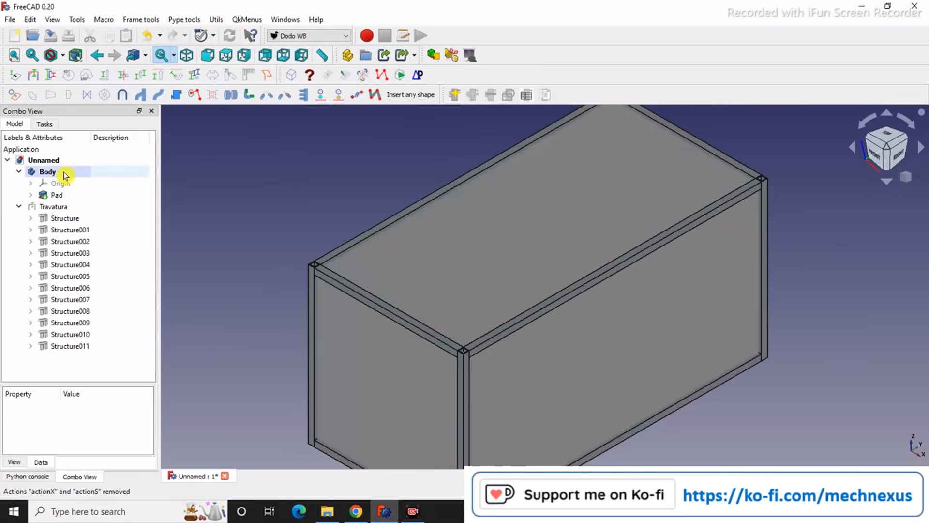
pyautogui.click(58, 198)
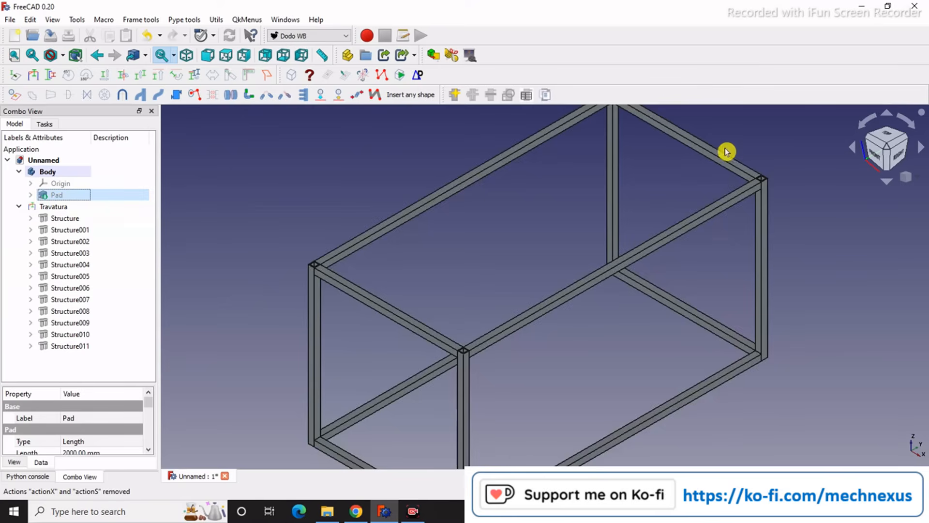
pyautogui.scroll(3, 726, 151)
pyautogui.scroll(-4, 654, 220)
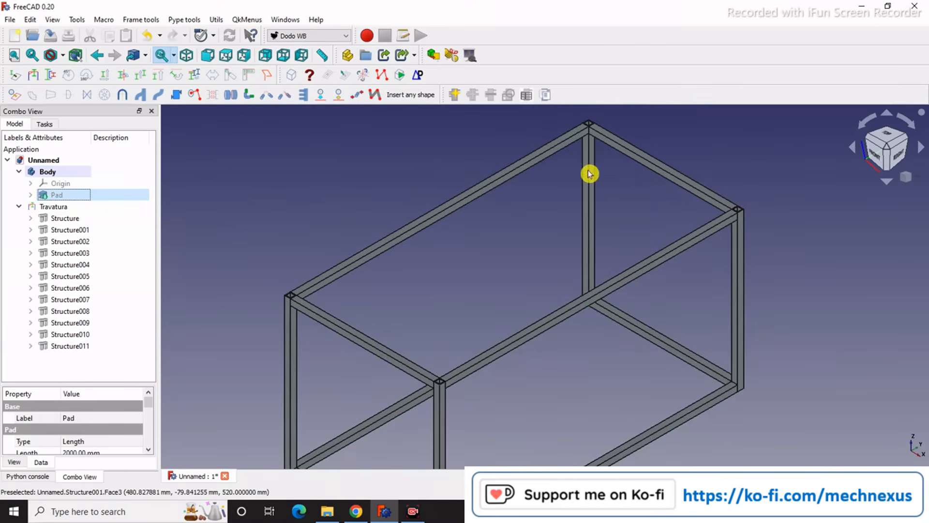
pyautogui.scroll(2, 590, 174)
pyautogui.scroll(-5, 560, 187)
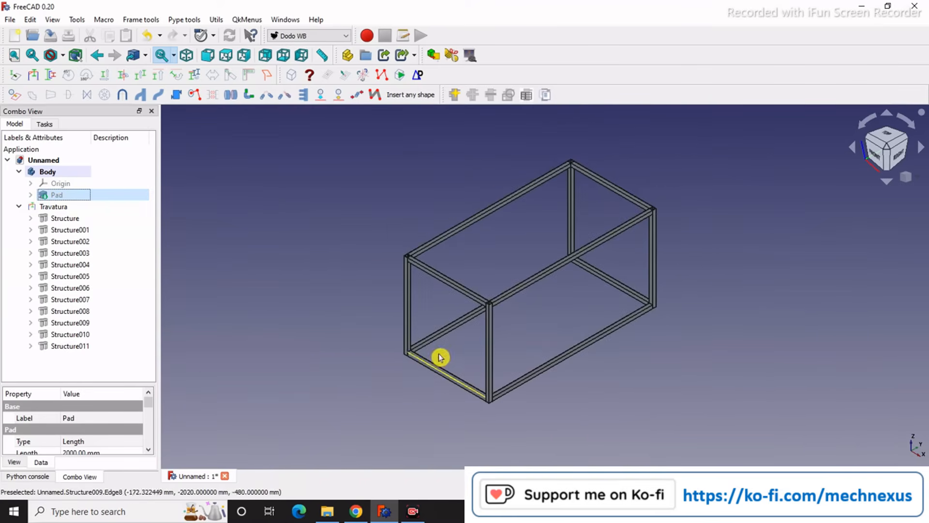
# Show the Pad again and set its length to 1000 mm.
pyautogui.click(53, 205)
pyautogui.click(59, 194)
pyautogui.press('space')
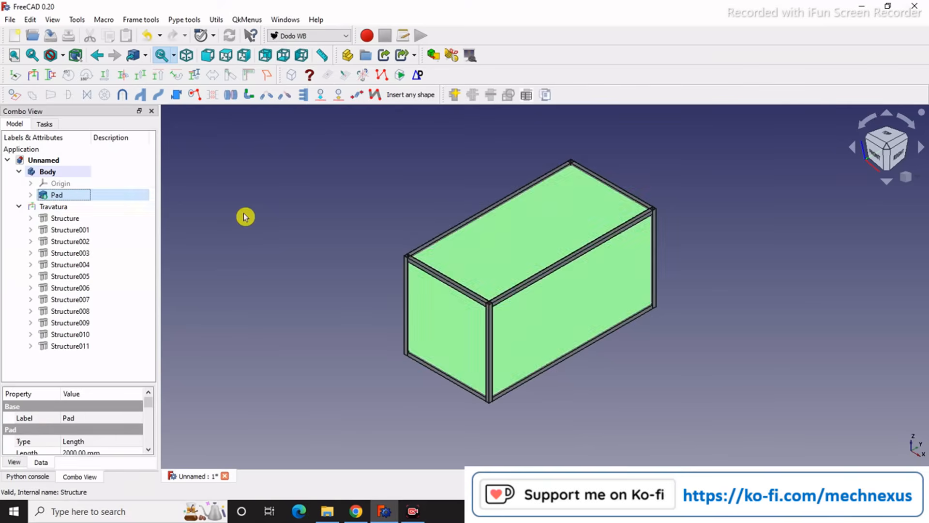
pyautogui.click(245, 216)
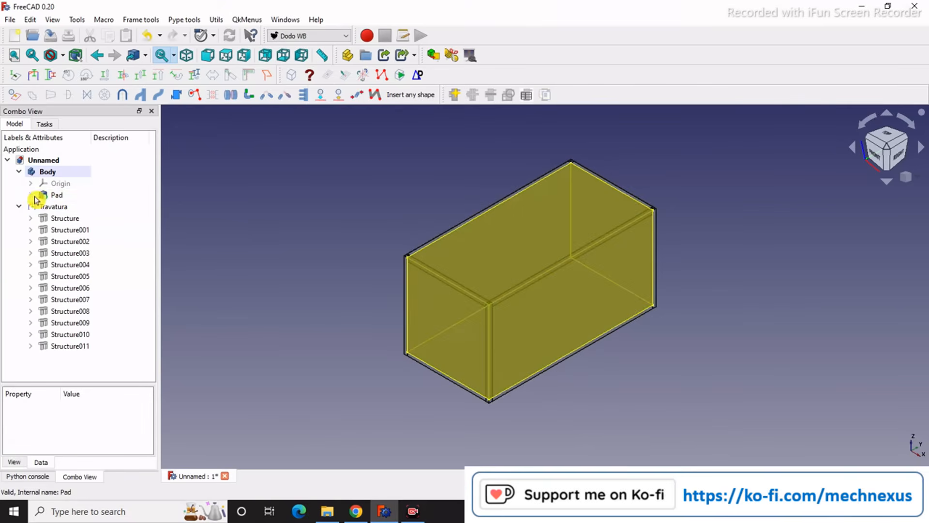
pyautogui.doubleClick(57, 197)
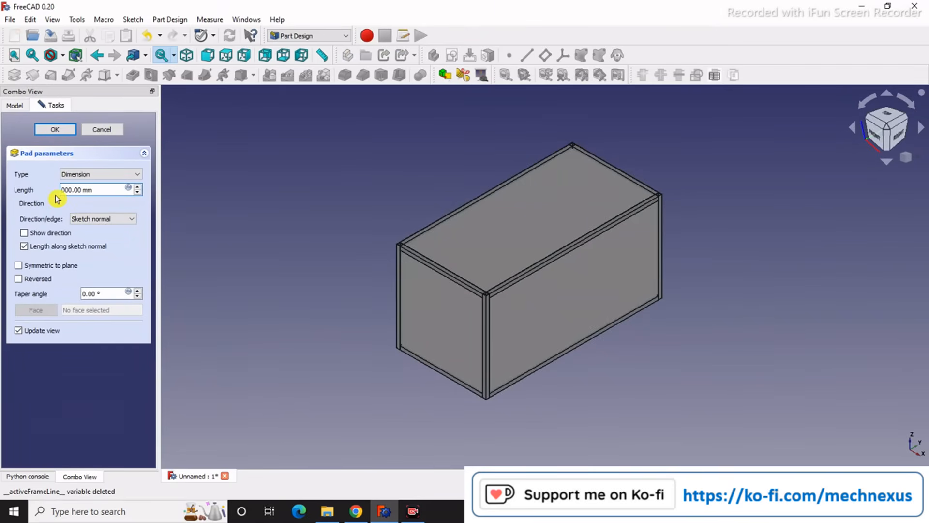
pyautogui.click(73, 131)
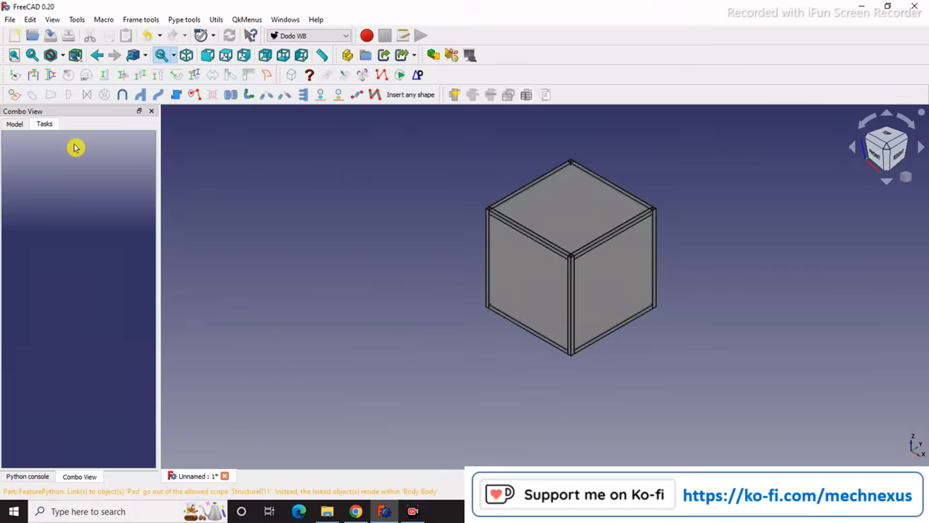
# Hide the Pad and examine the corner joints of the resized beam frame.
pyautogui.scroll(4, 589, 266)
pyautogui.click(15, 124)
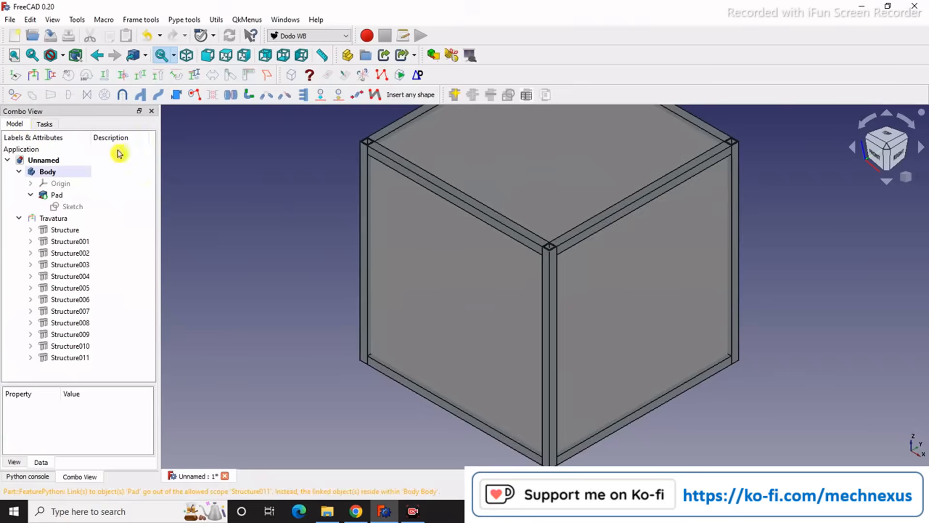
pyautogui.click(552, 176)
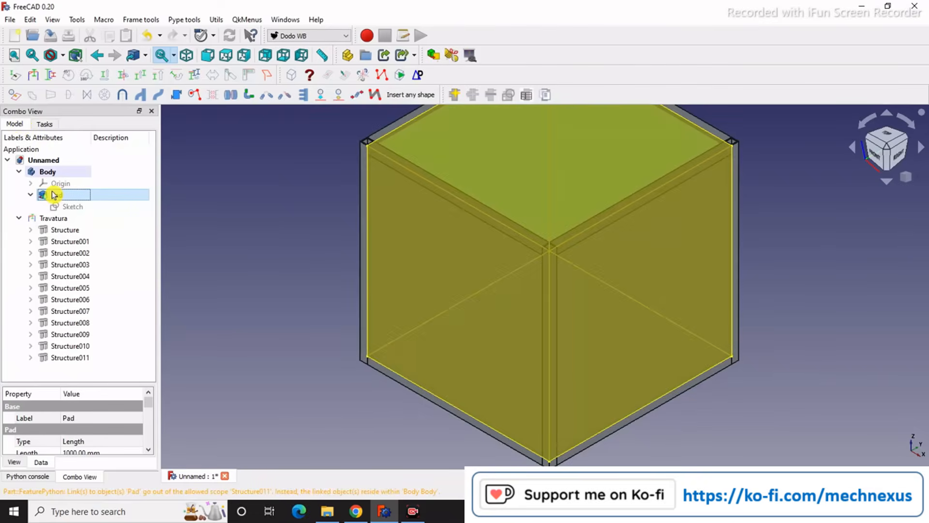
pyautogui.press('space')
pyautogui.scroll(-3, 517, 346)
pyautogui.scroll(6, 634, 247)
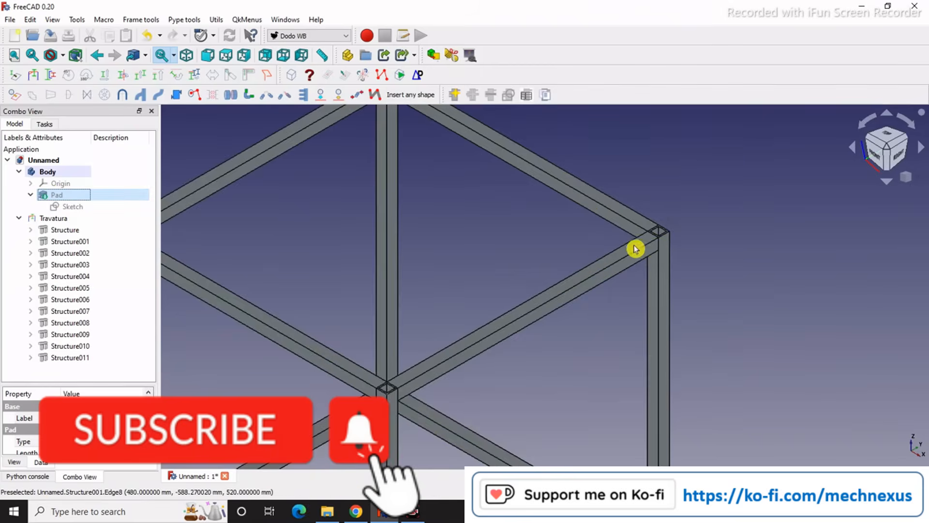
pyautogui.scroll(-4, 643, 270)
pyautogui.scroll(4, 401, 218)
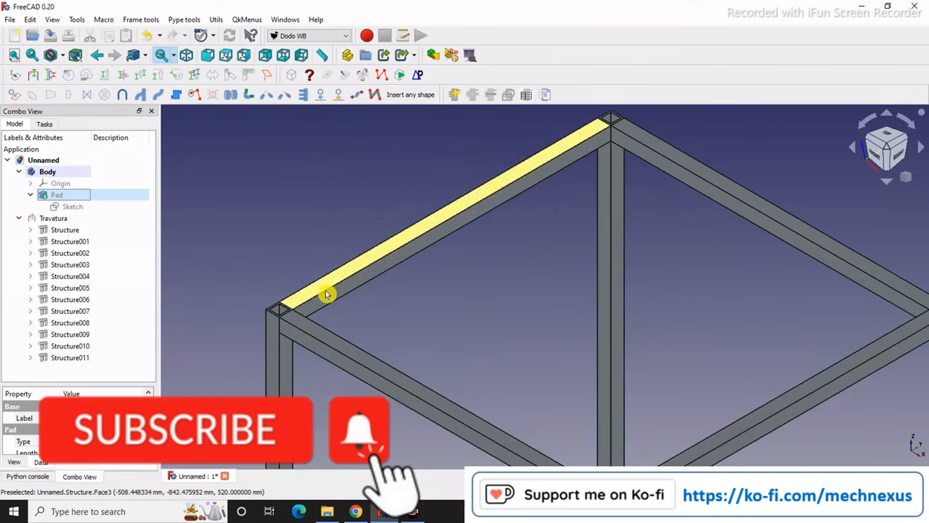
pyautogui.scroll(-3, 292, 292)
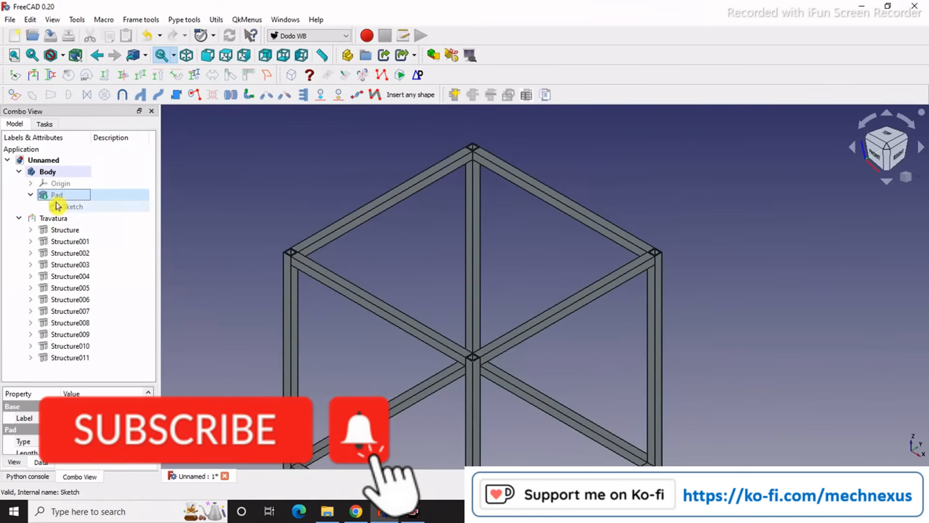
# Make the Pad visible and restore its length to 2000 mm.
pyautogui.press('space')
pyautogui.click(428, 251)
pyautogui.scroll(-2, 427, 251)
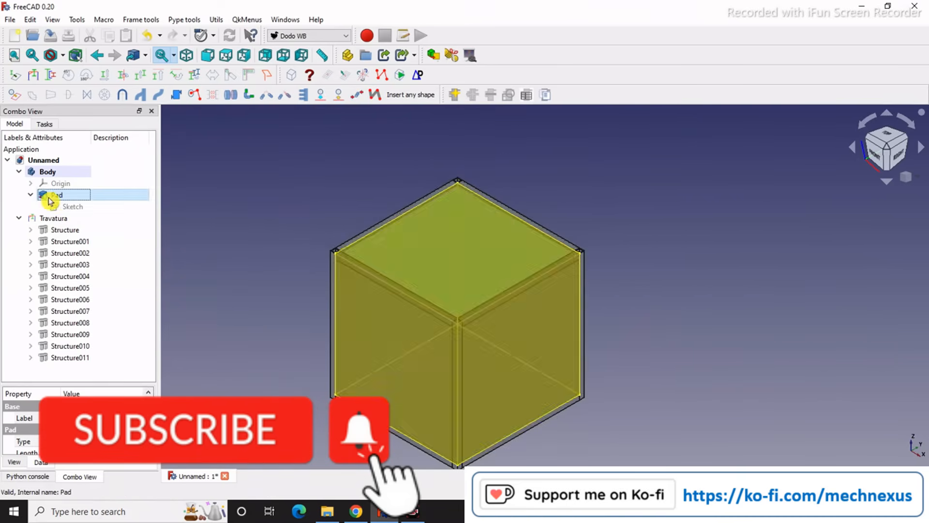
pyautogui.rightClick(48, 199)
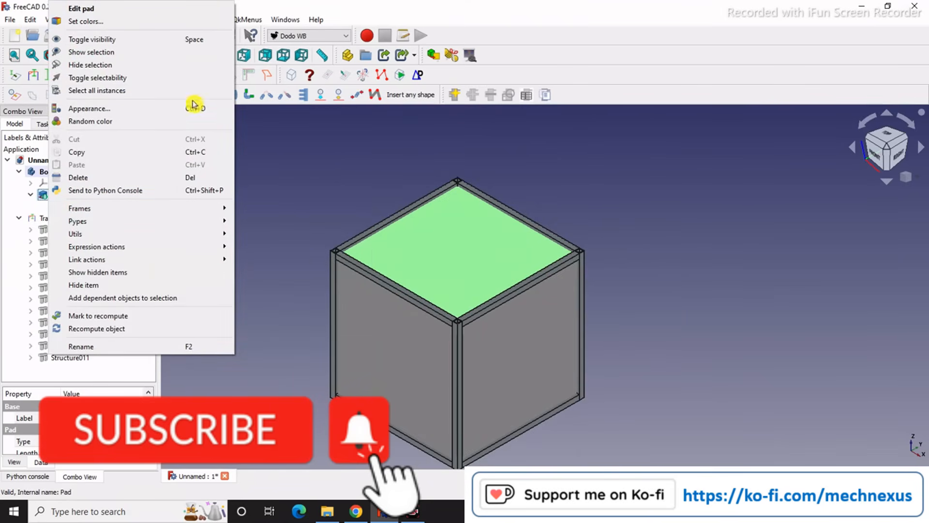
pyautogui.click(81, 8)
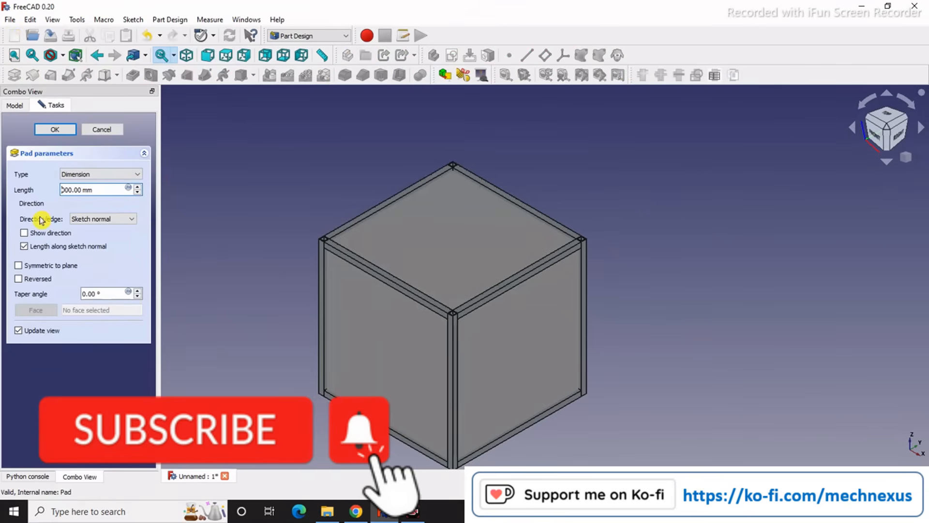
pyautogui.click(55, 129)
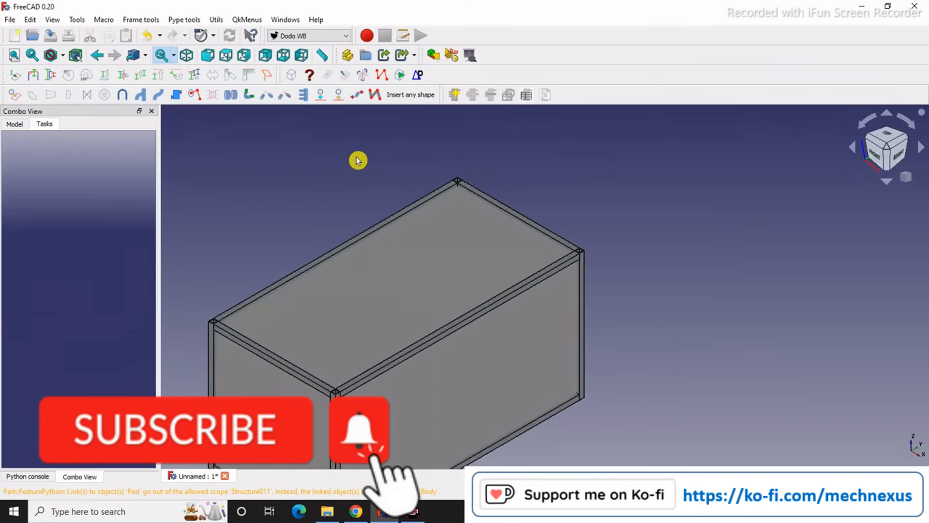